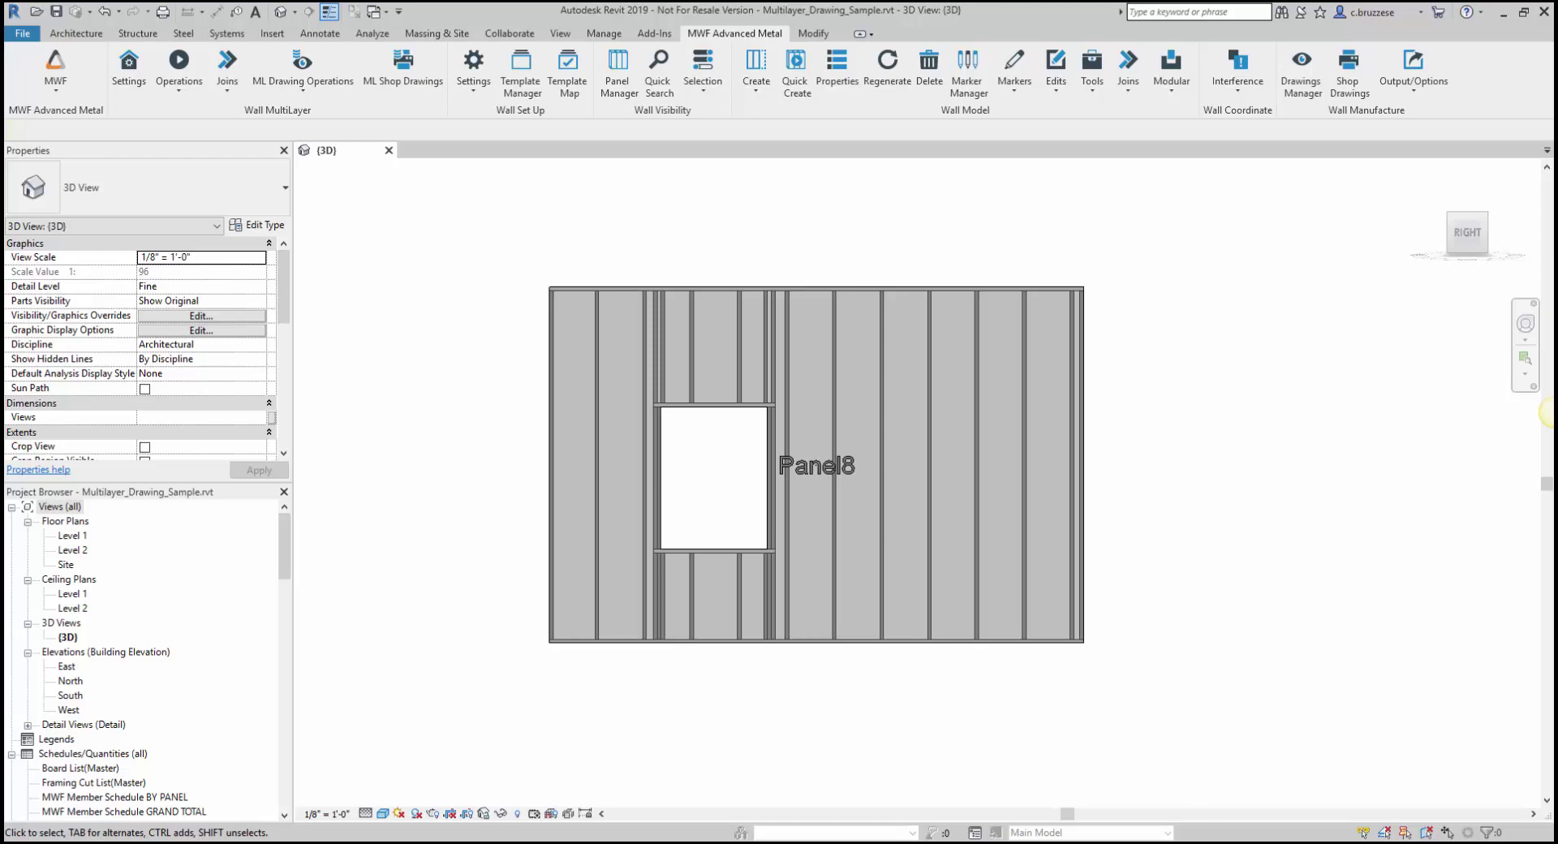
- Select a Panel8 stud and open its whole-panel Bearing settings from MWF Properties' Miscellaneous tab
{"action": "left_click", "coordinate": [786, 334]}
{"action": "left_click", "coordinate": [761, 36]}
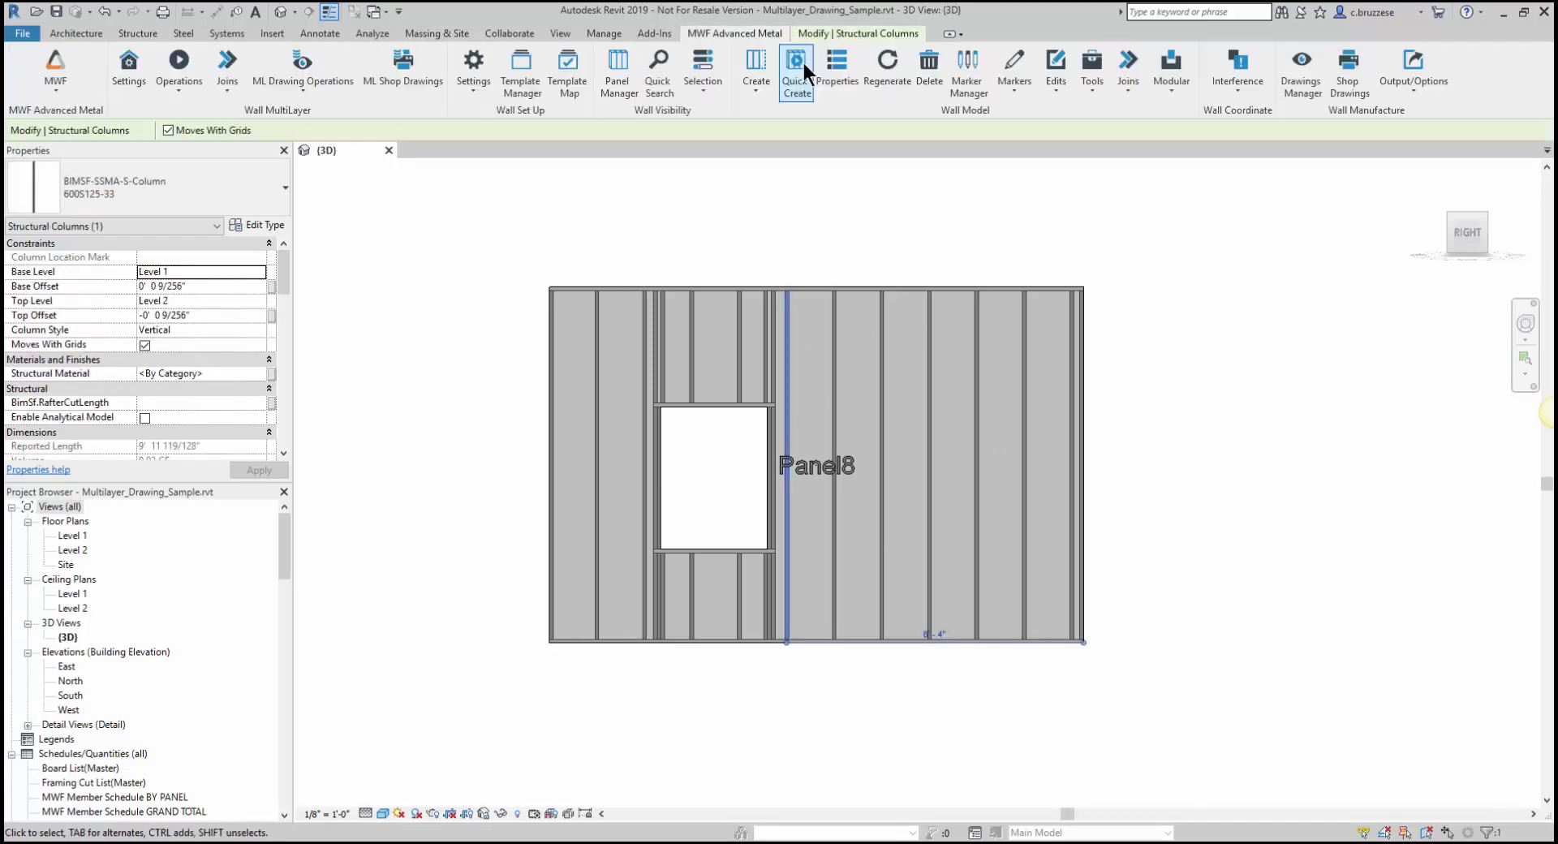
{"action": "left_click", "coordinate": [836, 69]}
{"action": "left_click", "coordinate": [806, 292]}
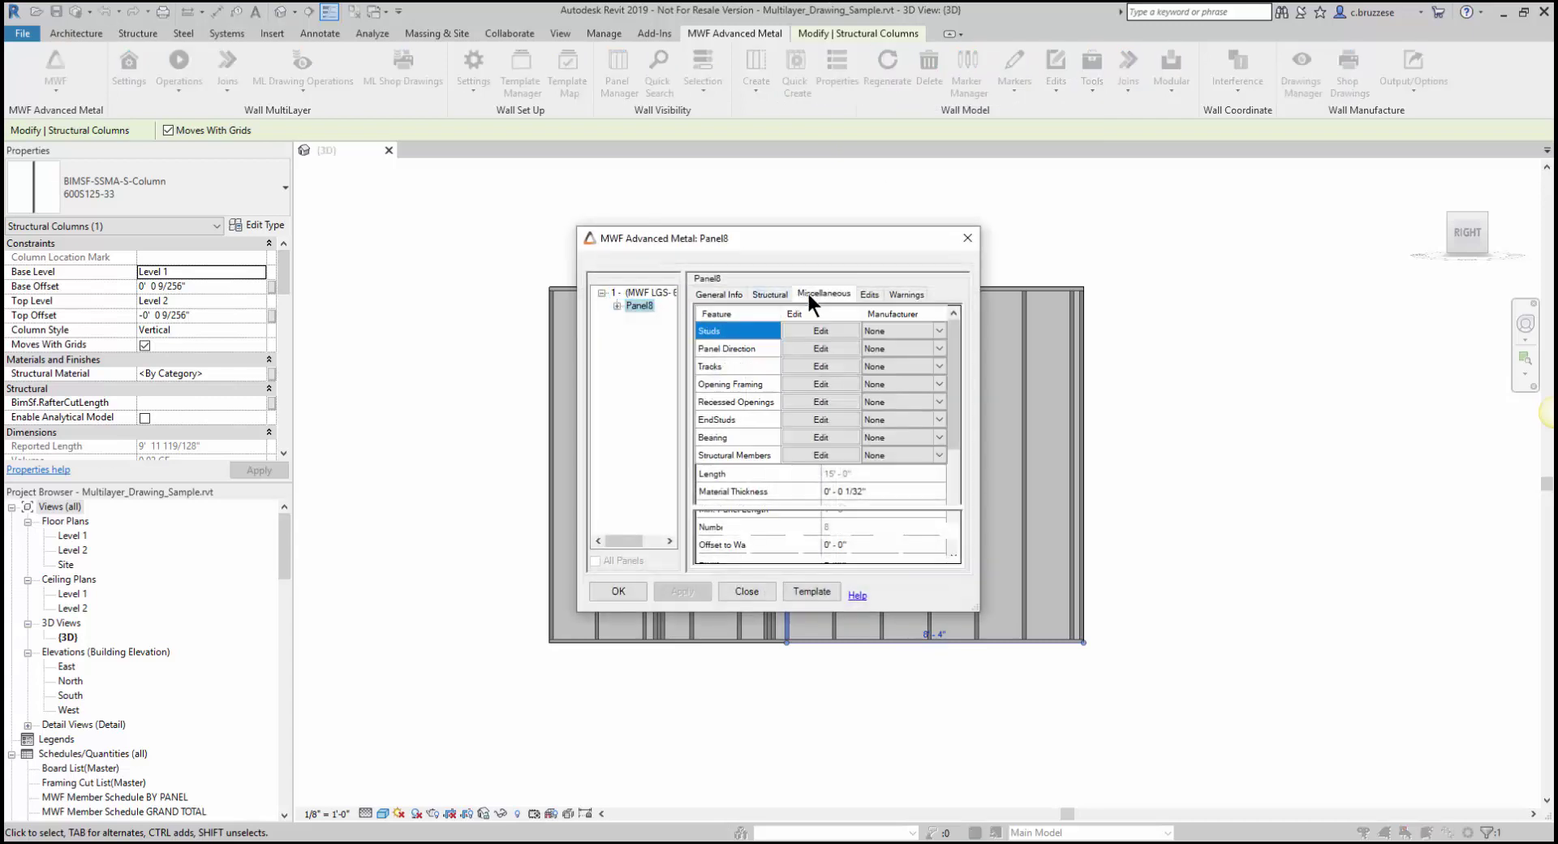
{"action": "left_click", "coordinate": [727, 434]}
{"action": "left_click", "coordinate": [810, 440]}
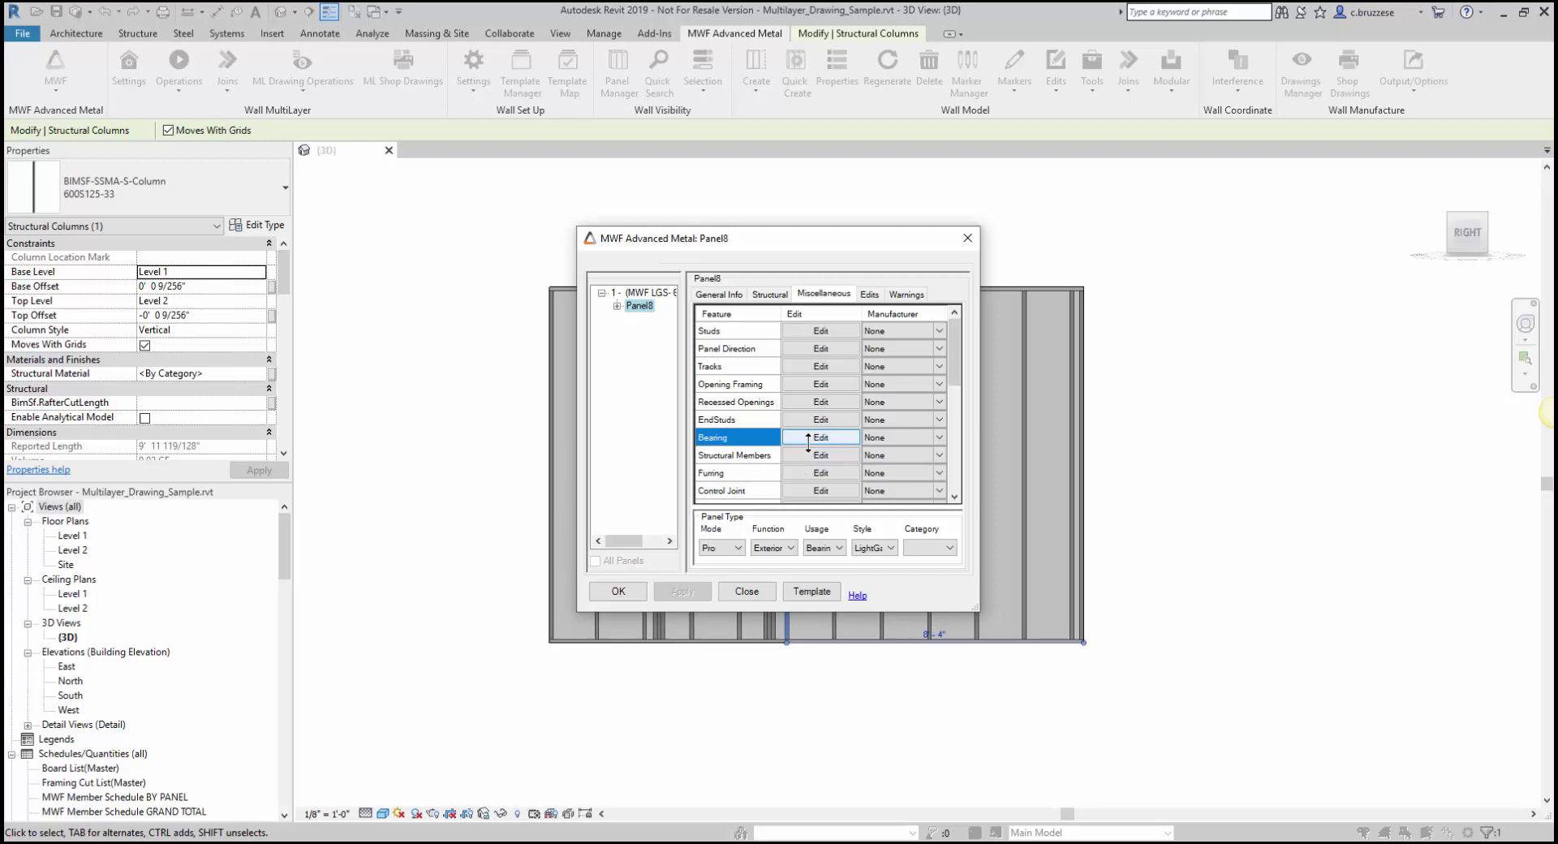
- Enlarge the Bearing dialog so every parameter is visible
{"action": "left_click_drag", "start_coordinate": [1152, 582], "coordinate": [1229, 687]}
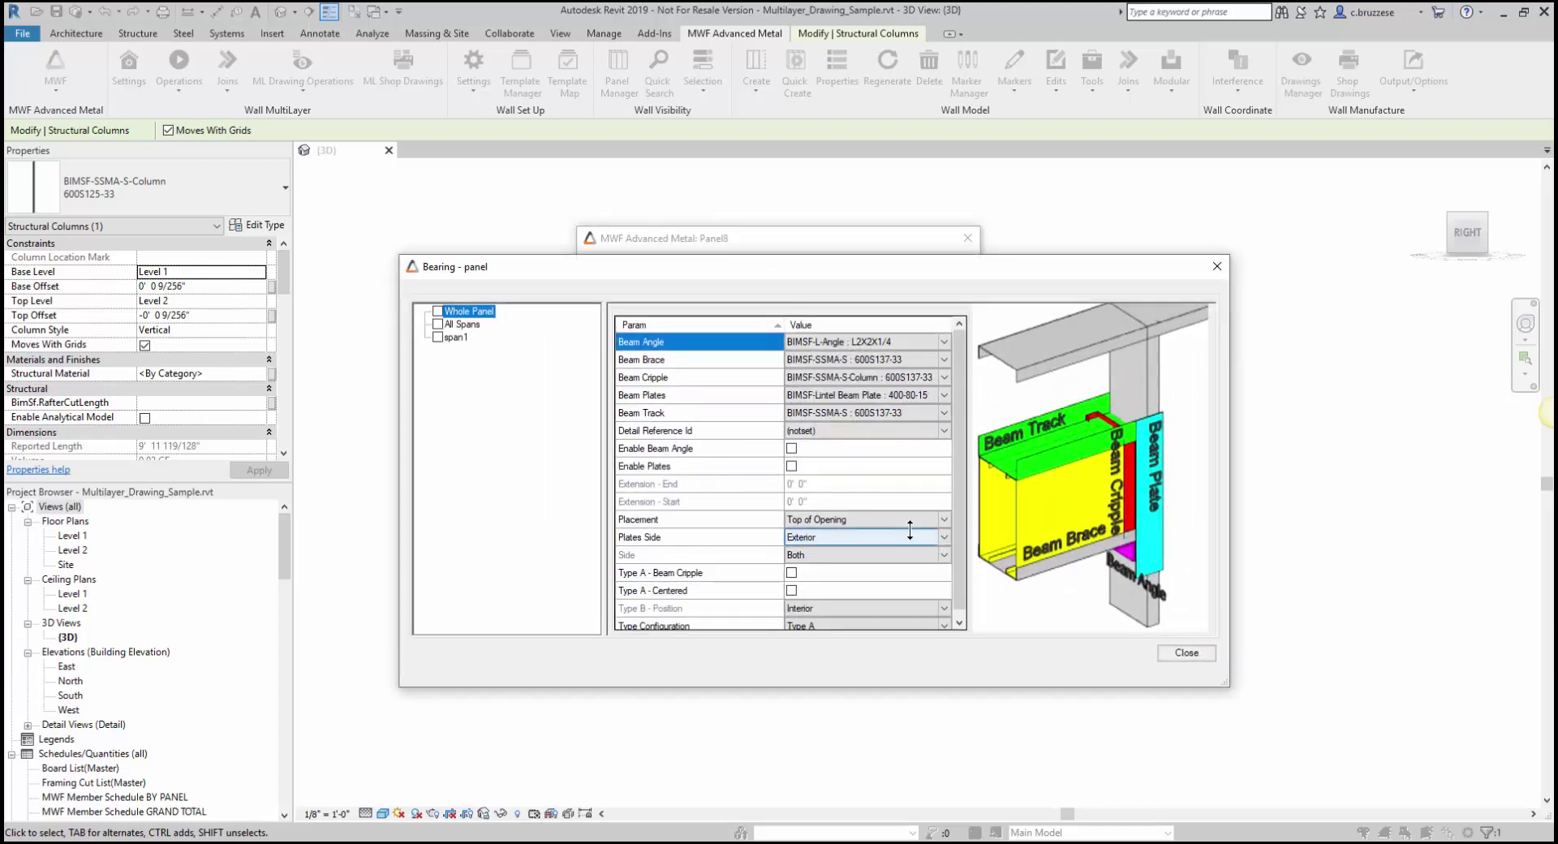
{"action": "scroll", "coordinate": [943, 428], "scroll_direction": "down", "scroll_amount": 1}
{"action": "left_click_drag", "start_coordinate": [930, 255], "coordinate": [917, 173]}
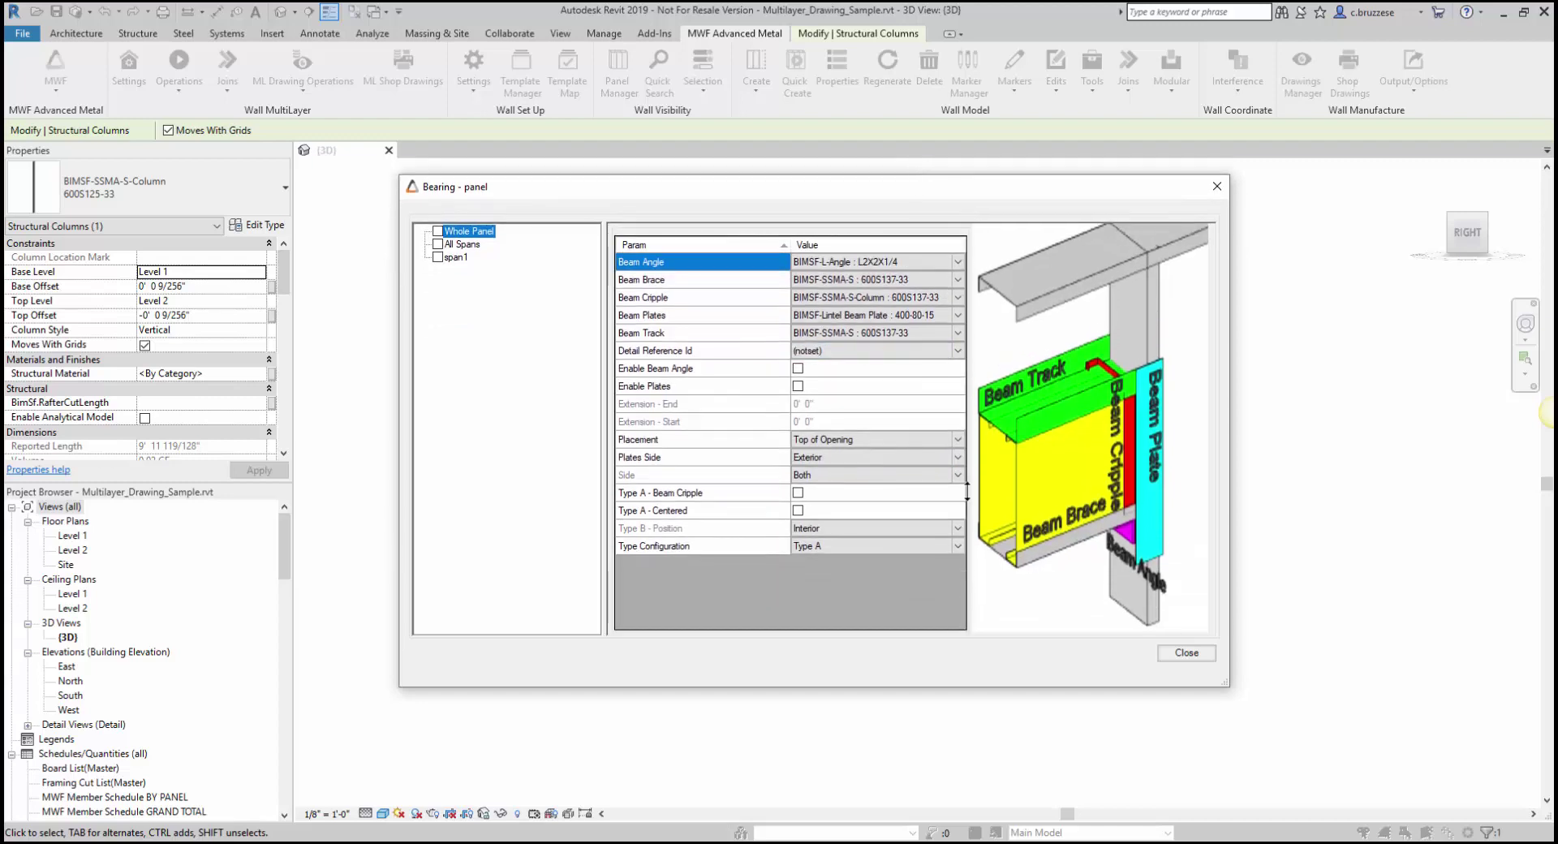
- Preview Type Configuration as Type B and Type C, then return it to Type A
{"action": "left_click", "coordinate": [959, 543]}
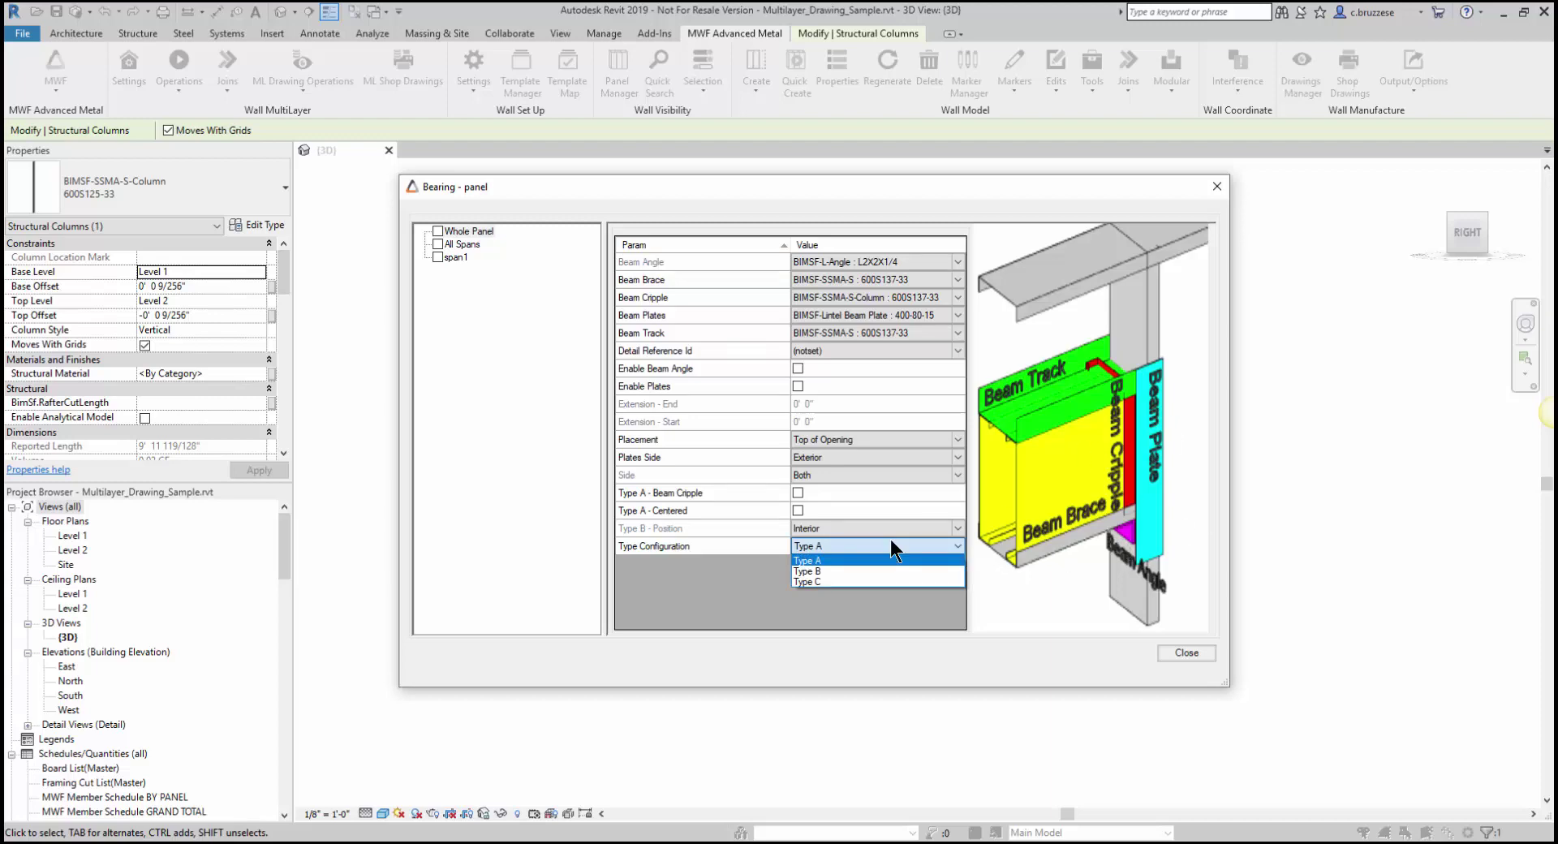
{"action": "left_click", "coordinate": [806, 572]}
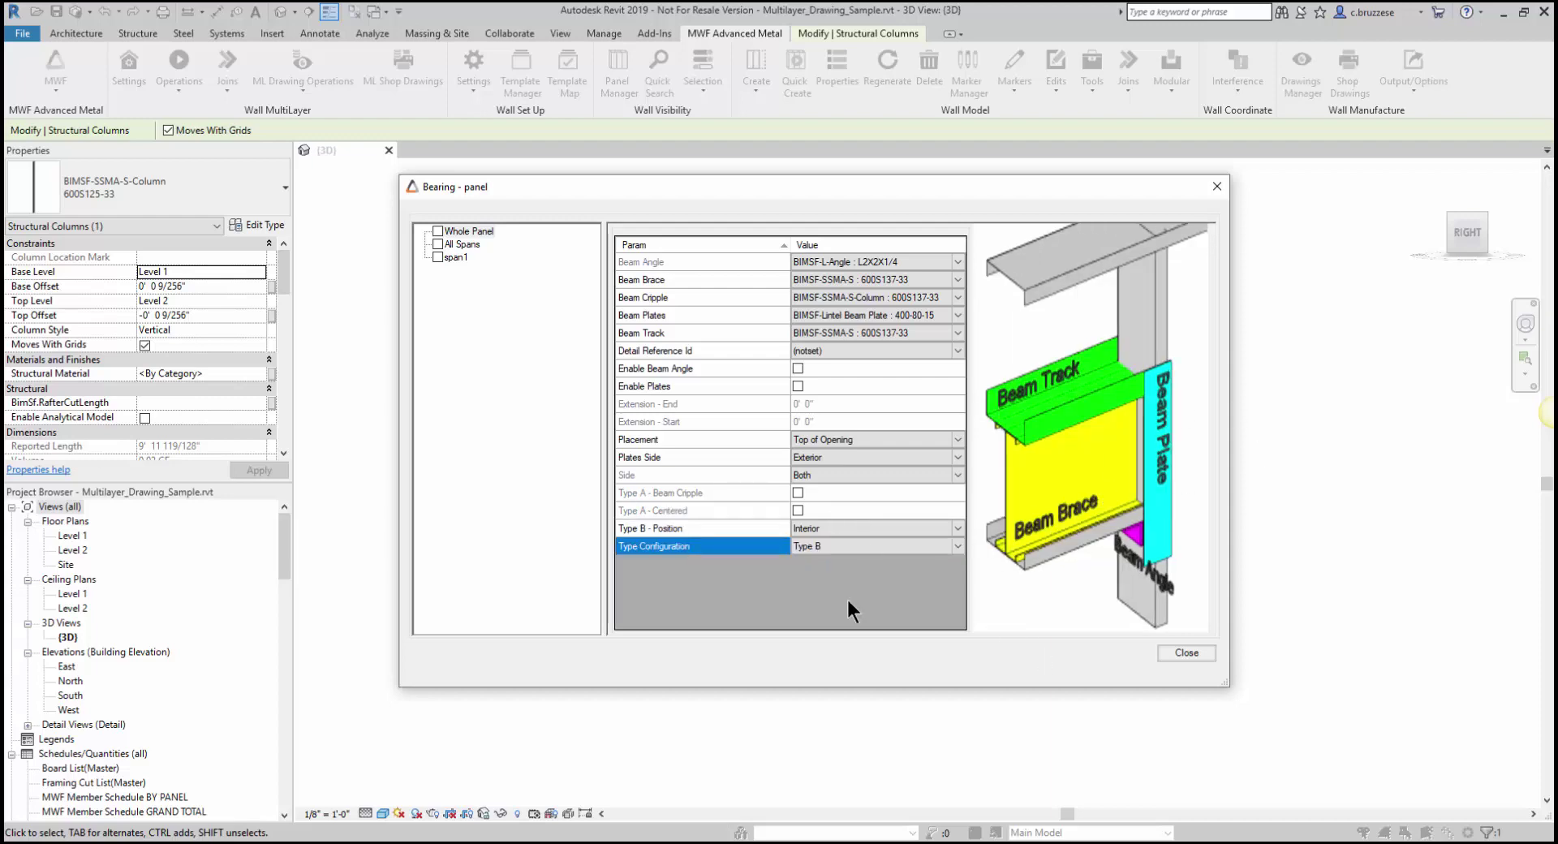
{"action": "left_click", "coordinate": [958, 546]}
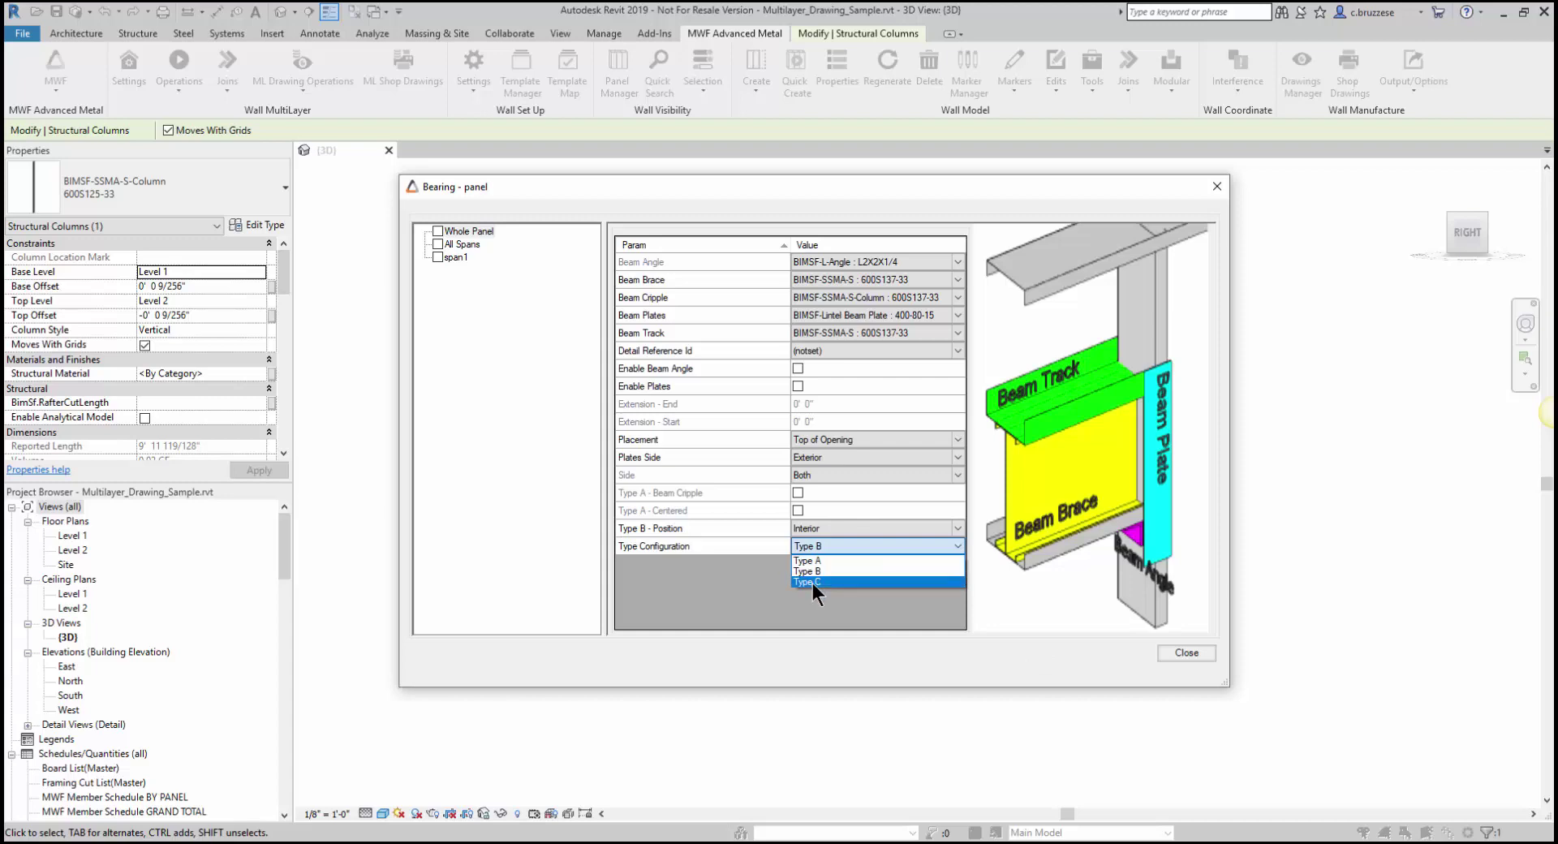
{"action": "left_click", "coordinate": [811, 583]}
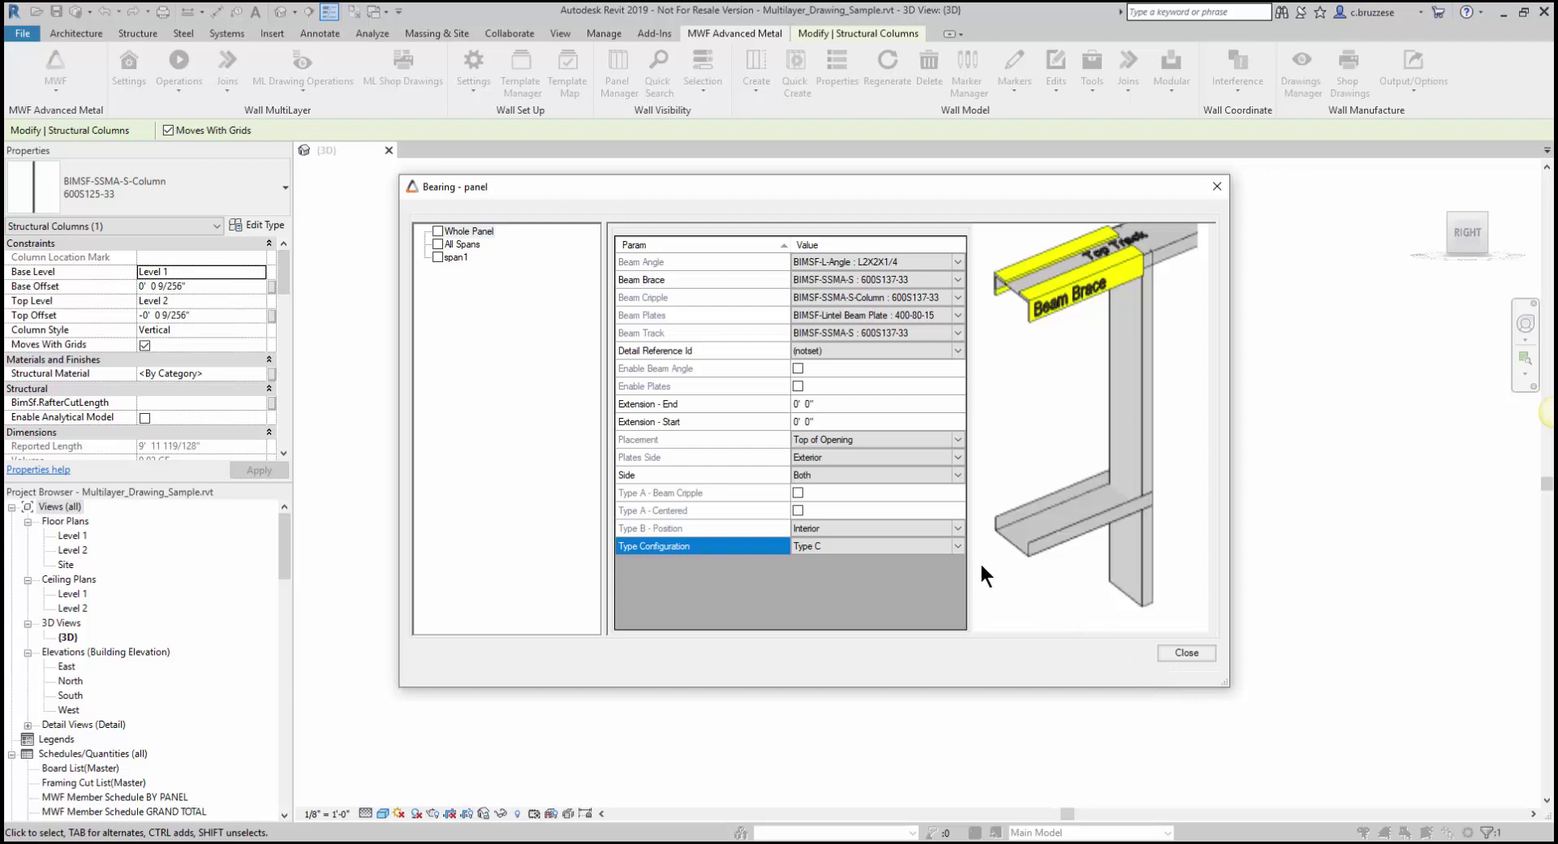
{"action": "left_click", "coordinate": [958, 545]}
{"action": "left_click", "coordinate": [811, 561]}
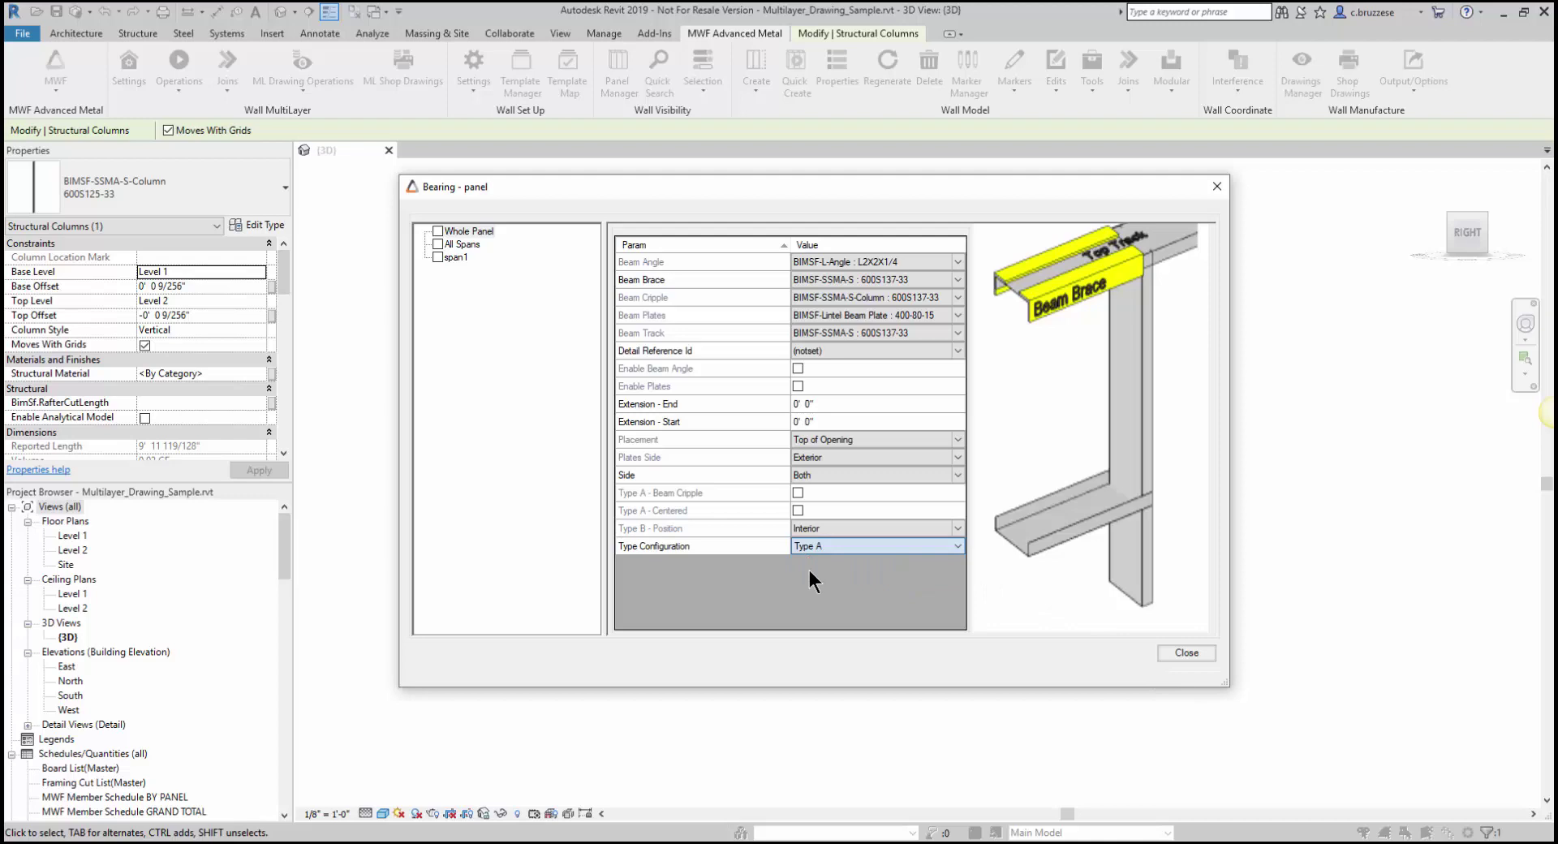
{"action": "left_click", "coordinate": [710, 550]}
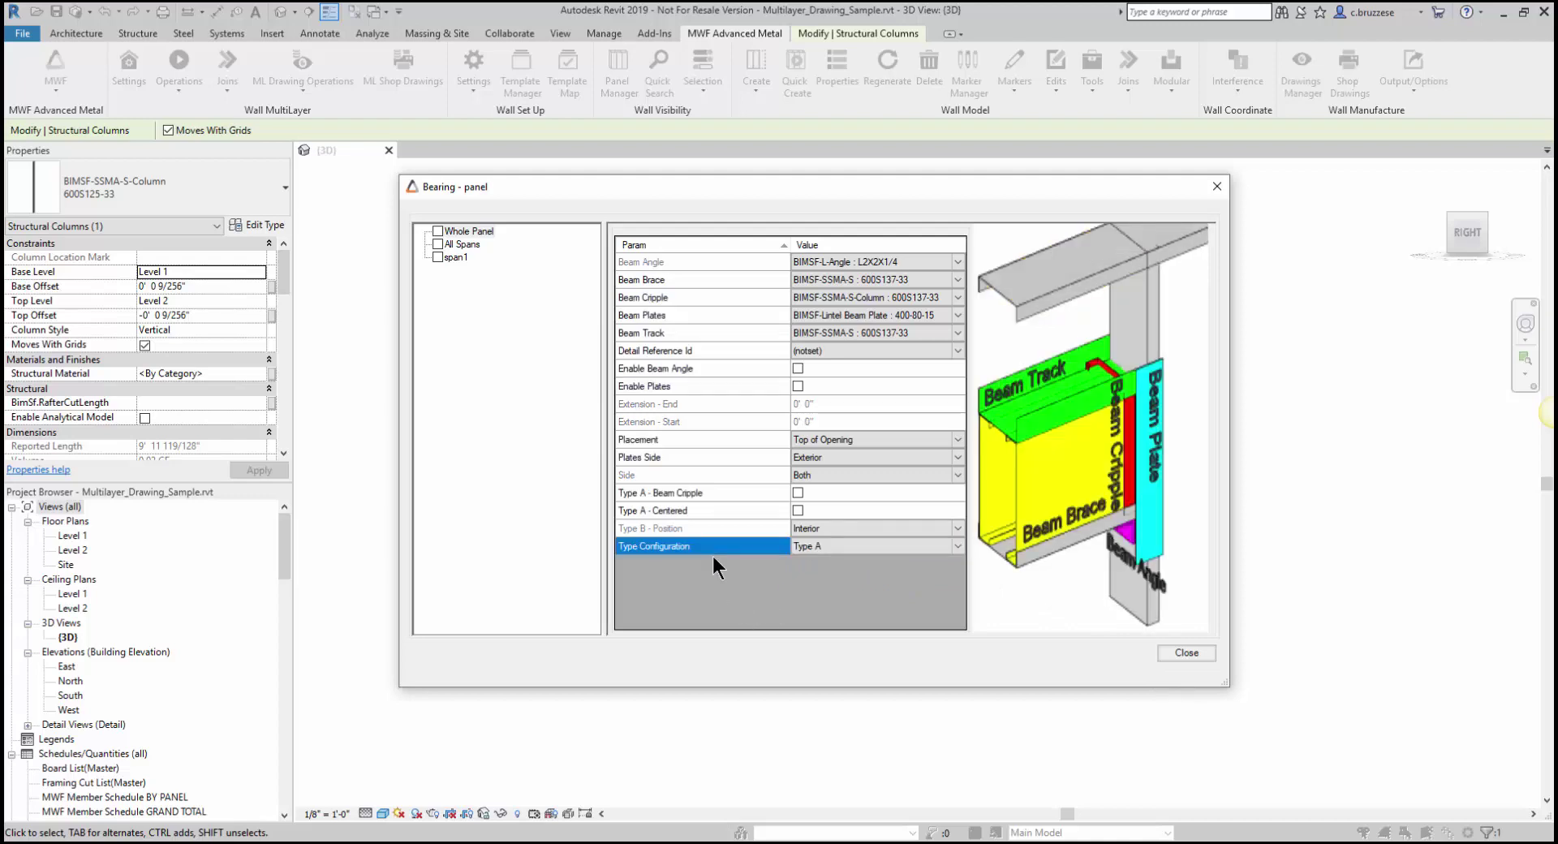
{"action": "left_click", "coordinate": [727, 278]}
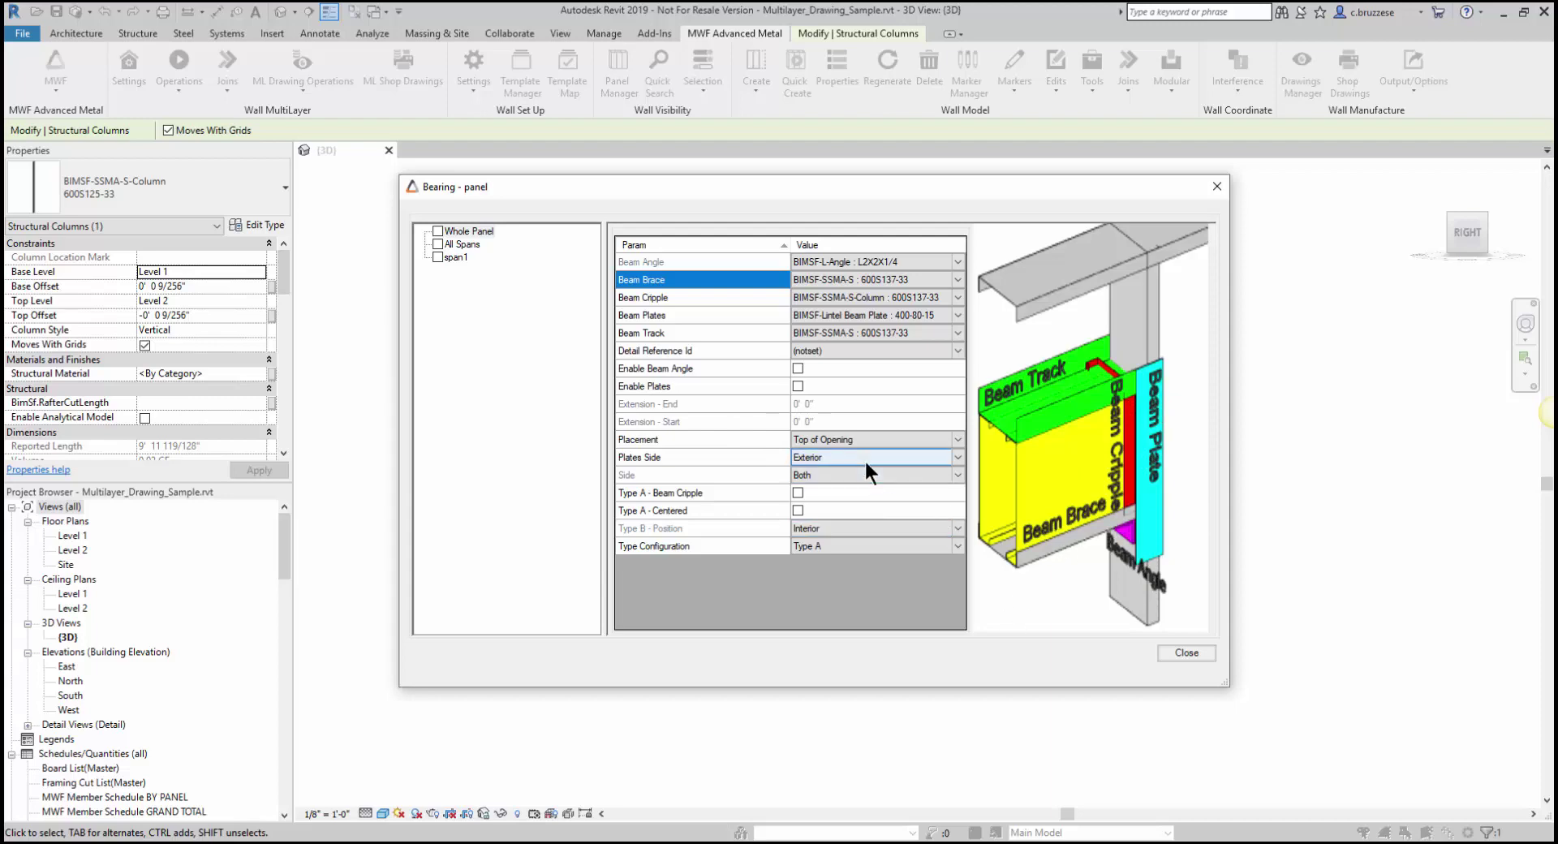
{"action": "left_click", "coordinate": [798, 367]}
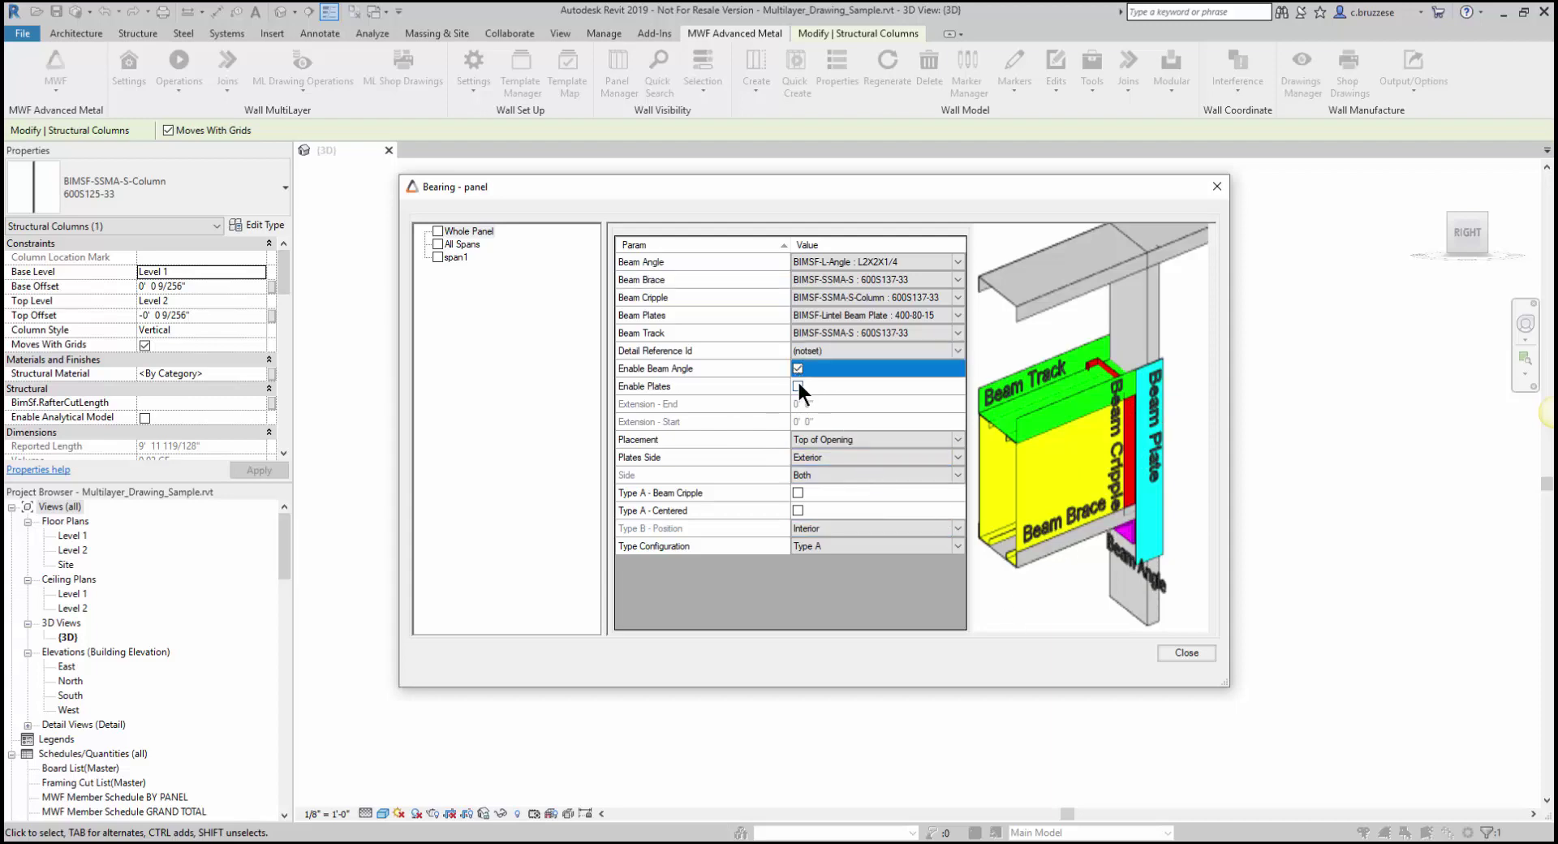
{"action": "left_click", "coordinate": [797, 386]}
{"action": "left_click", "coordinate": [797, 492]}
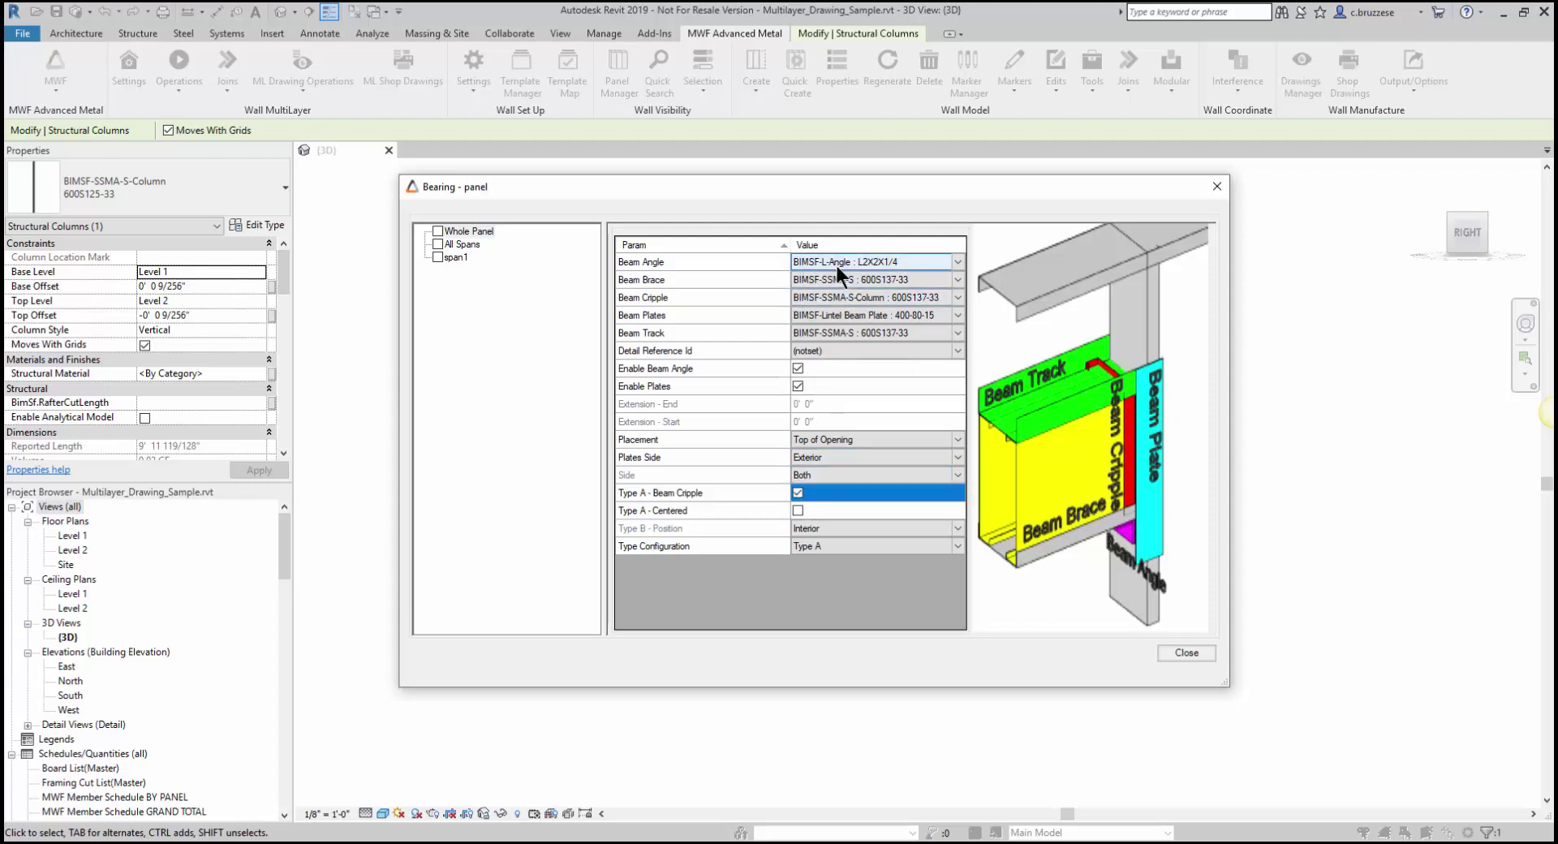
{"action": "left_click", "coordinate": [956, 262]}
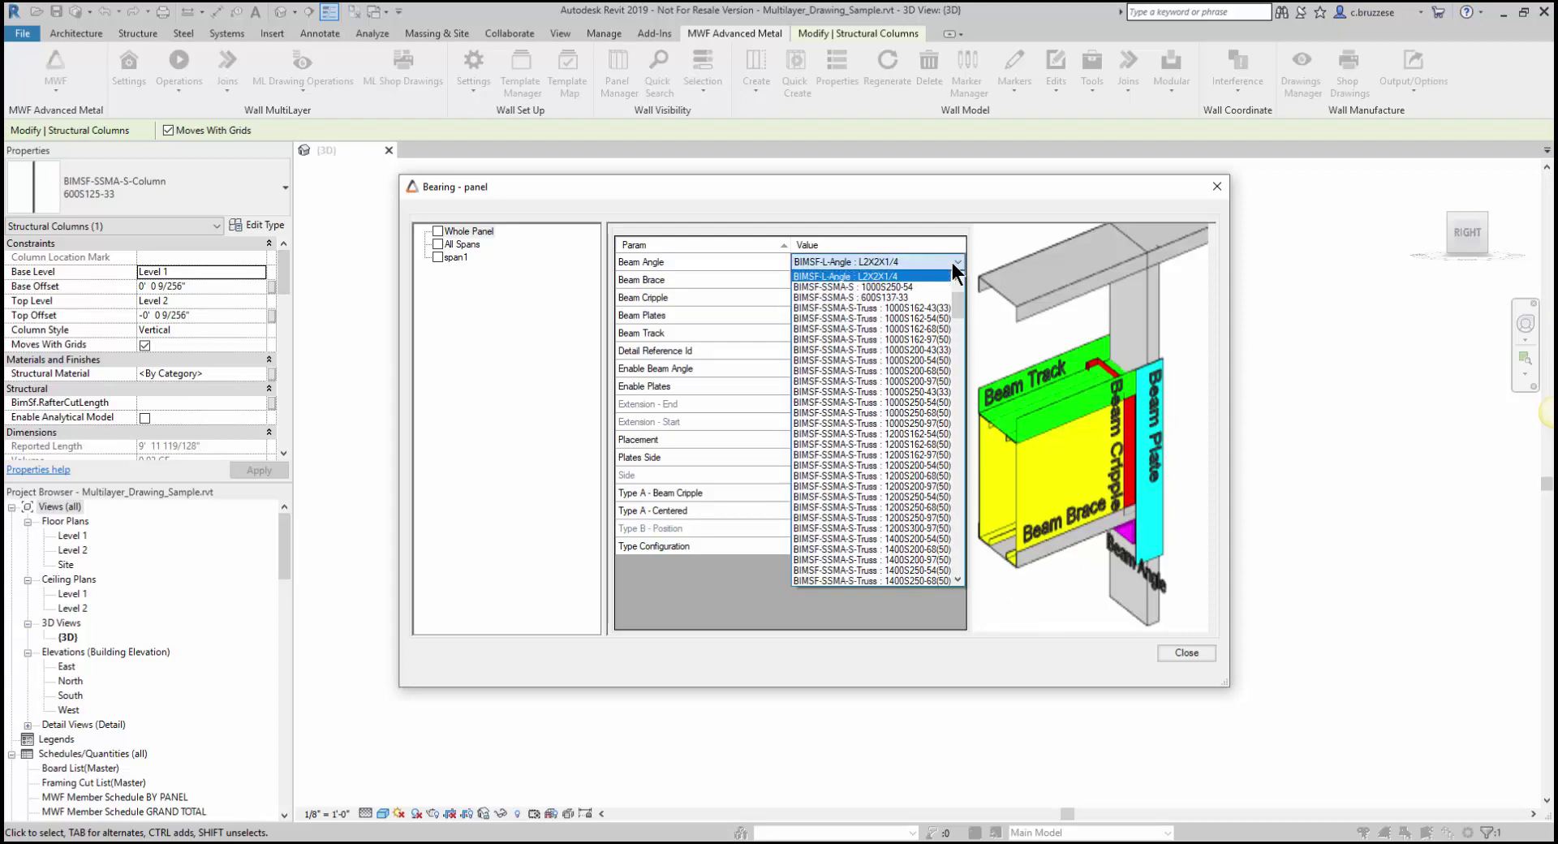
{"action": "left_click", "coordinate": [893, 217]}
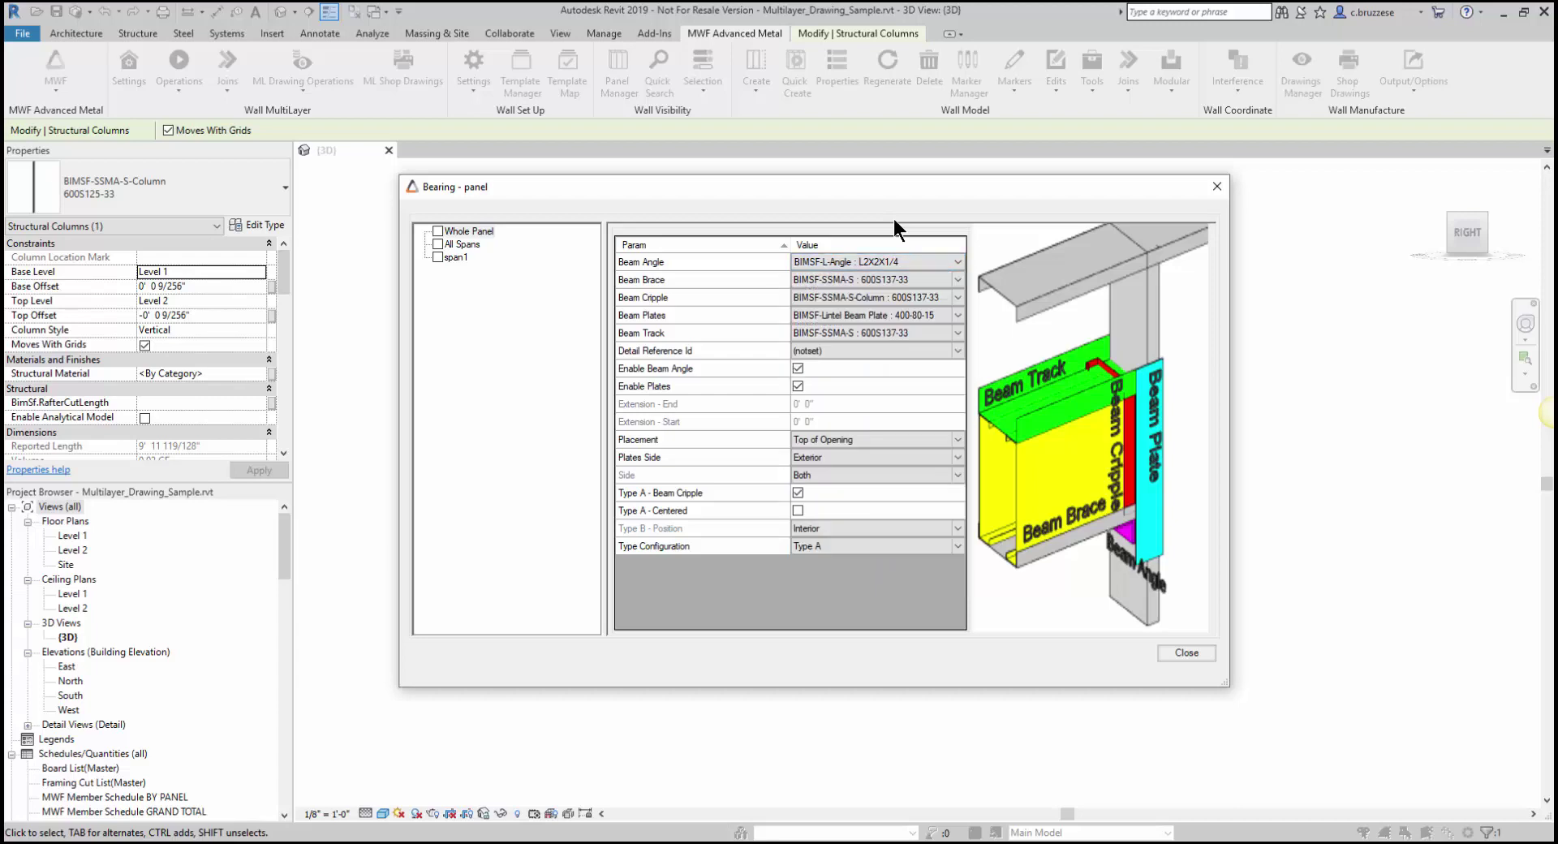
{"action": "left_click", "coordinate": [798, 368]}
{"action": "left_click", "coordinate": [797, 386]}
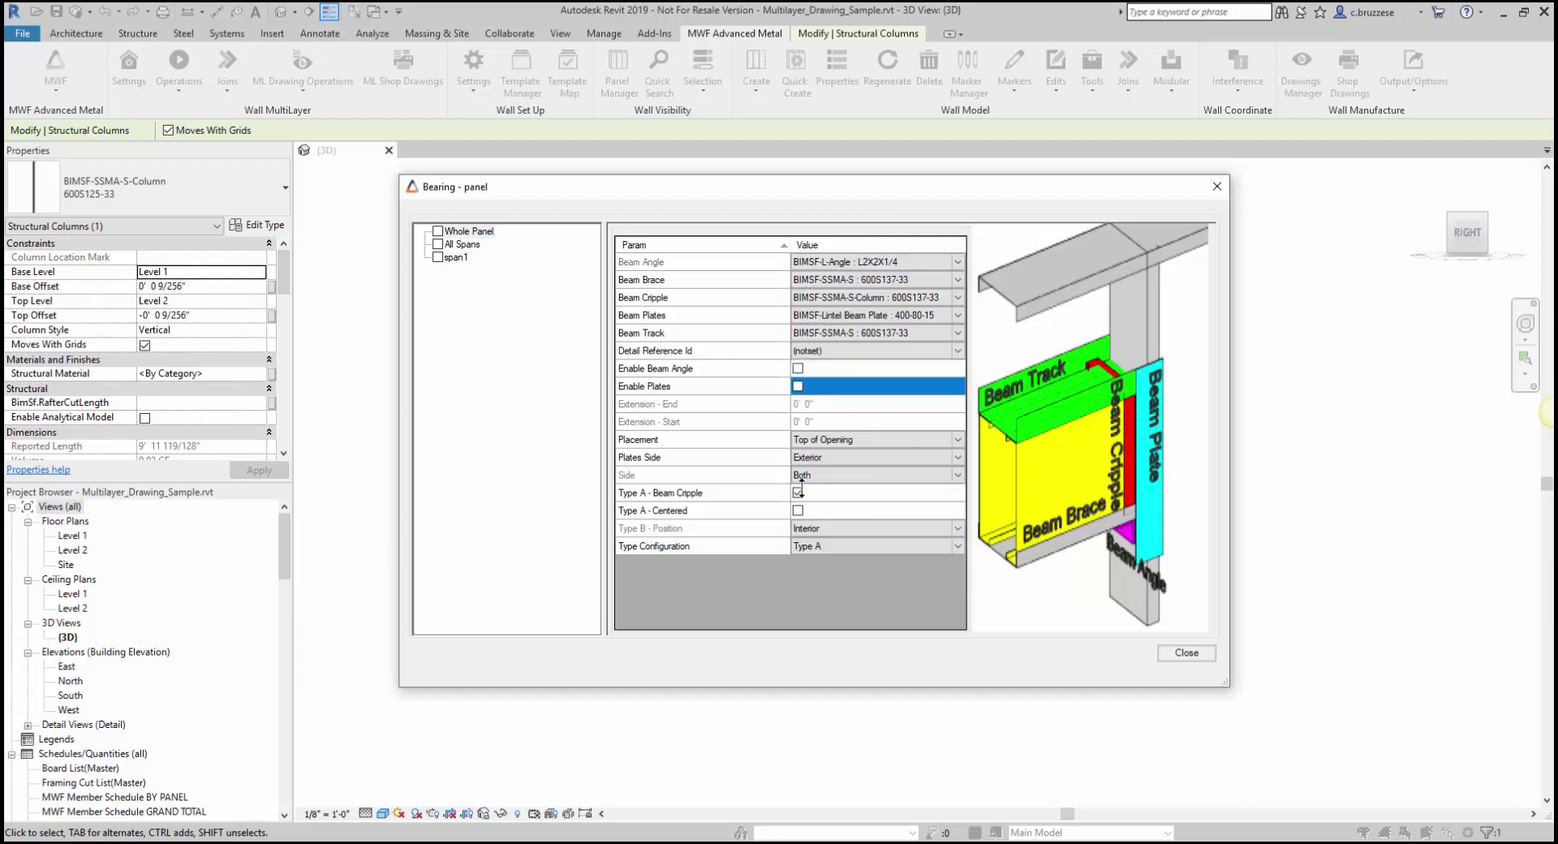
{"action": "left_click", "coordinate": [797, 492]}
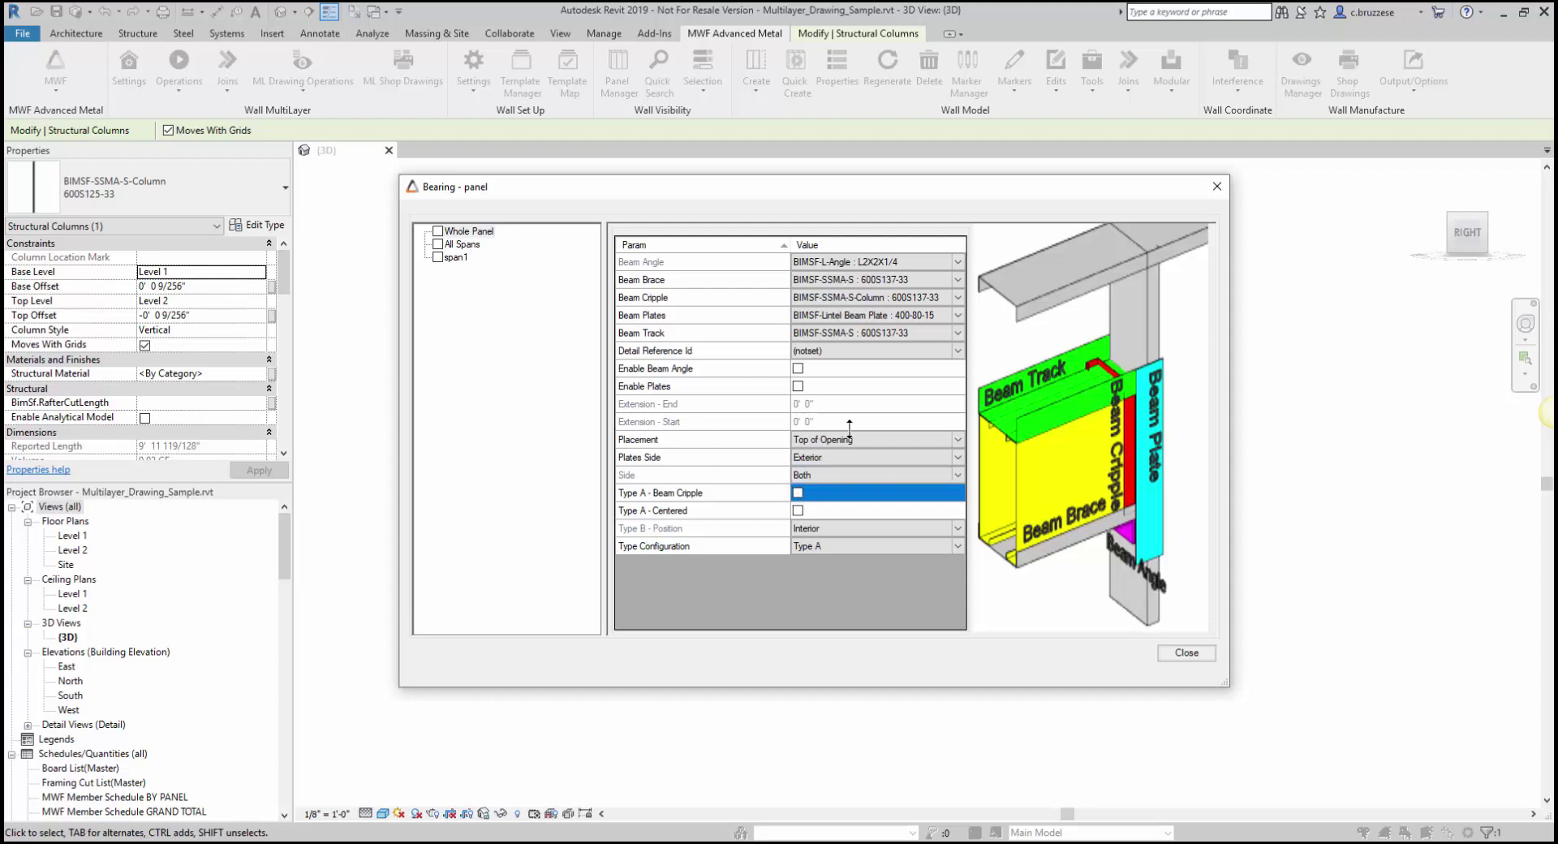
{"action": "left_click", "coordinate": [956, 438]}
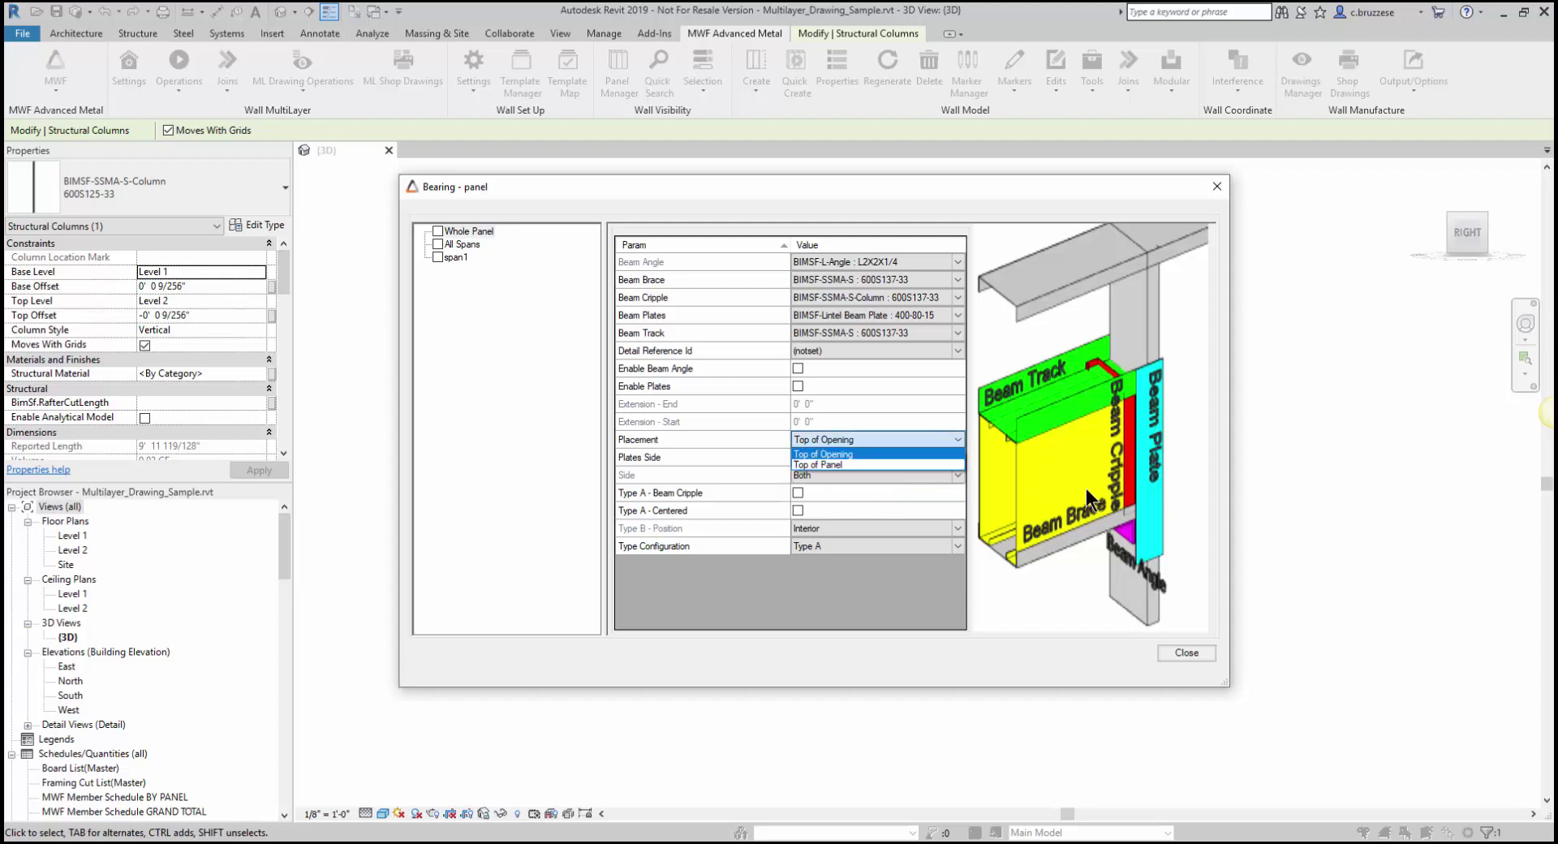
{"action": "left_click", "coordinate": [836, 465]}
{"action": "left_click", "coordinate": [767, 439]}
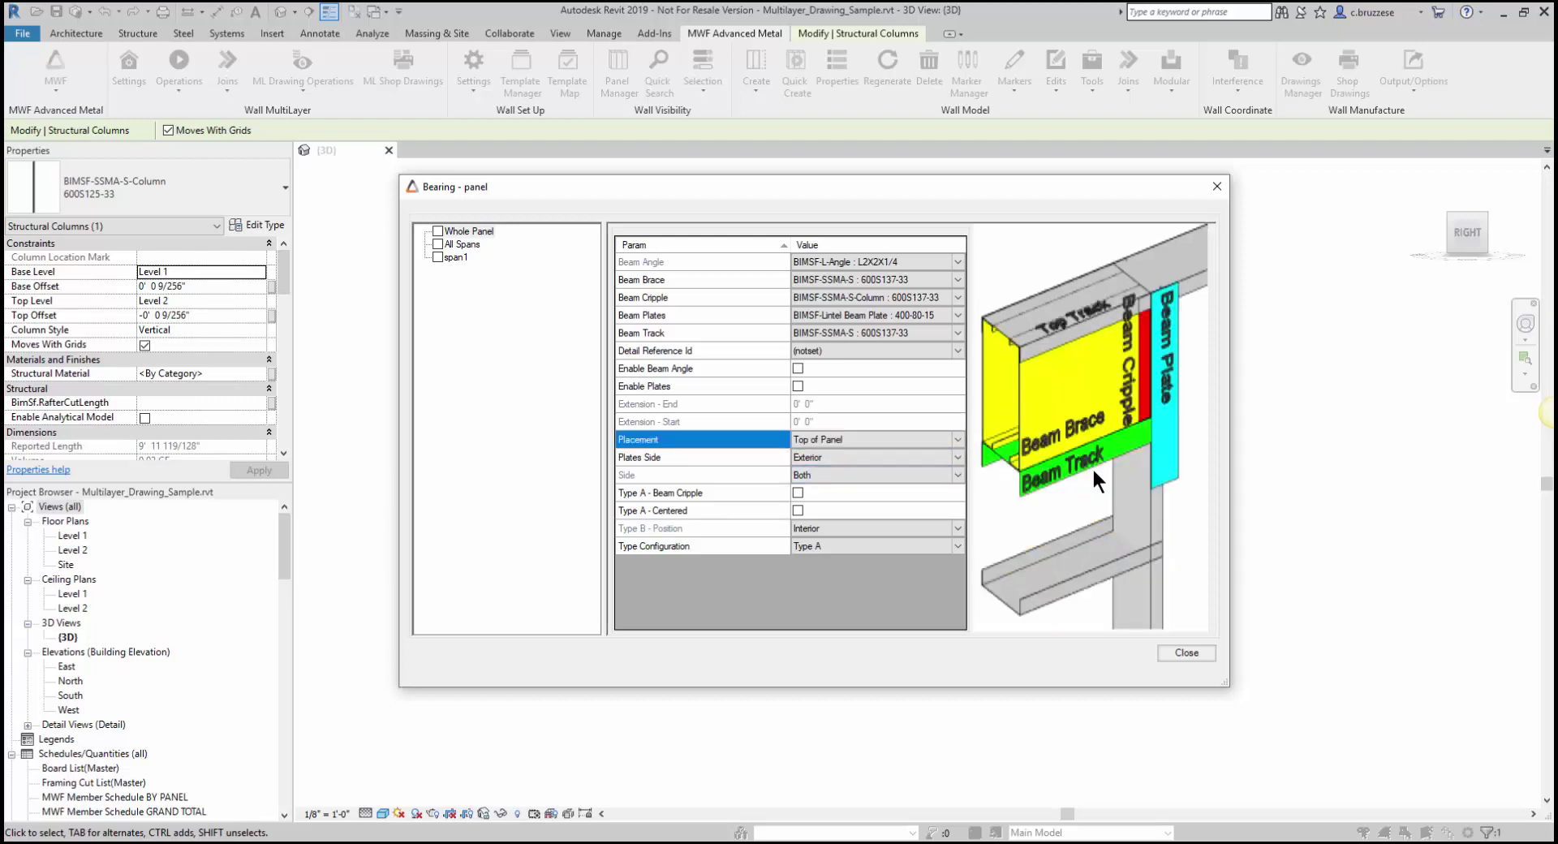
{"action": "scroll", "coordinate": [977, 432], "scroll_direction": "up", "scroll_amount": 1}
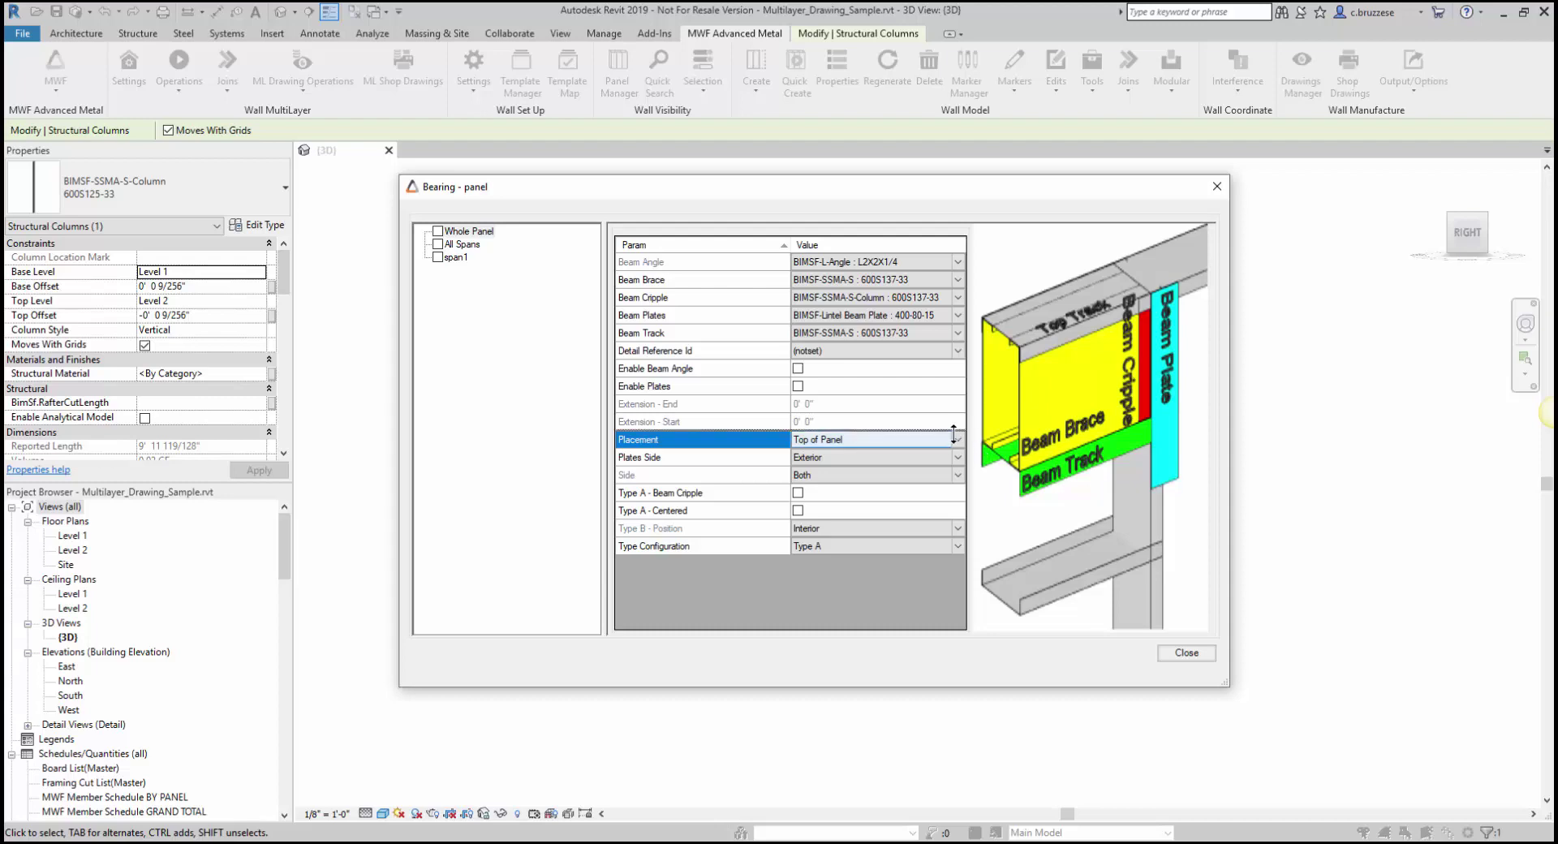
{"action": "left_click", "coordinate": [803, 495]}
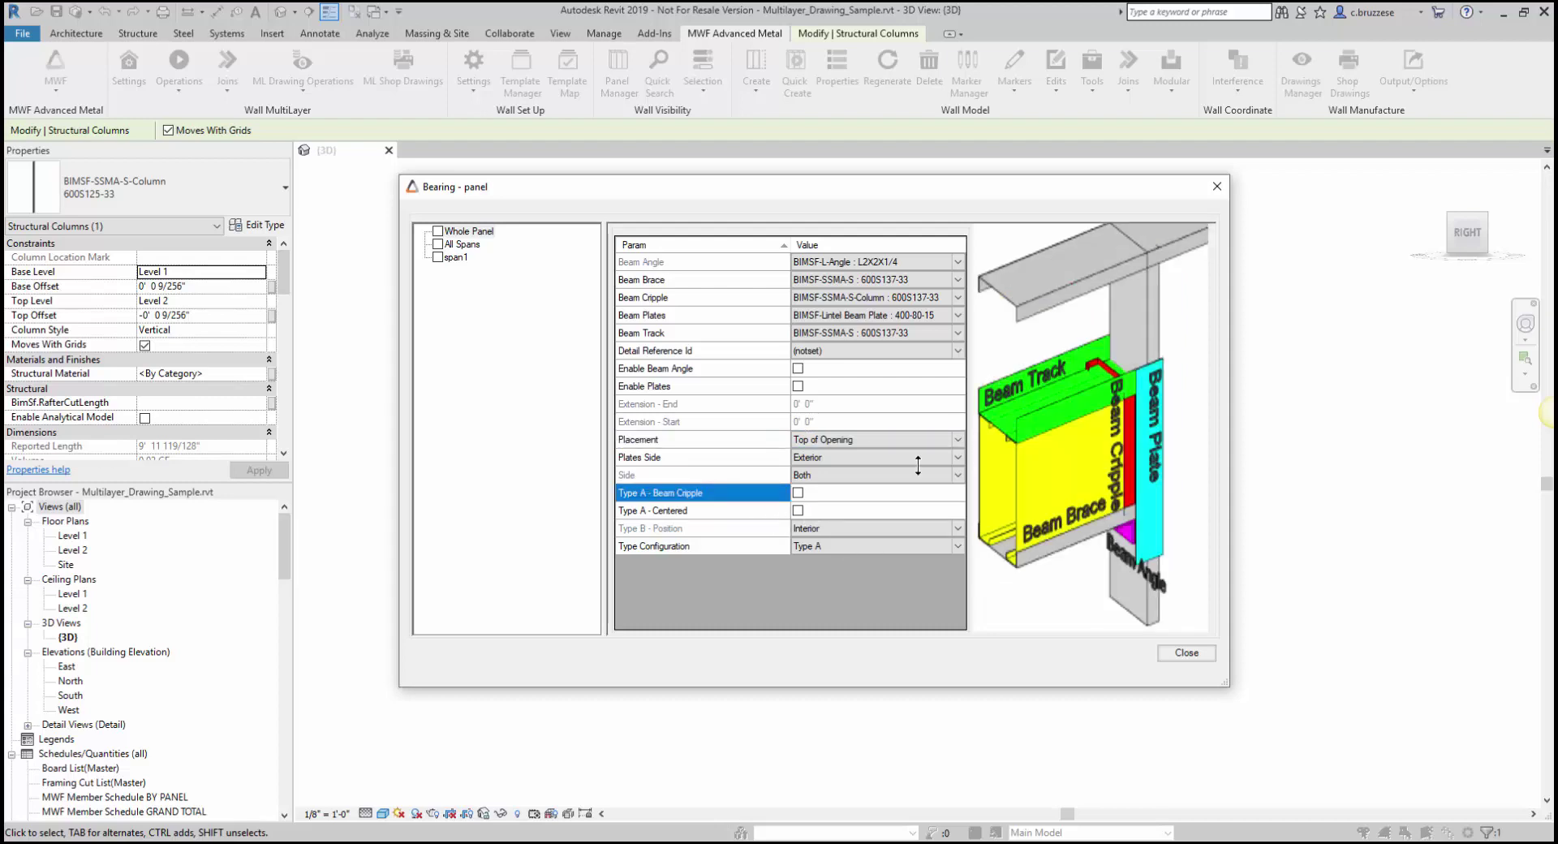
{"action": "left_click", "coordinate": [797, 511]}
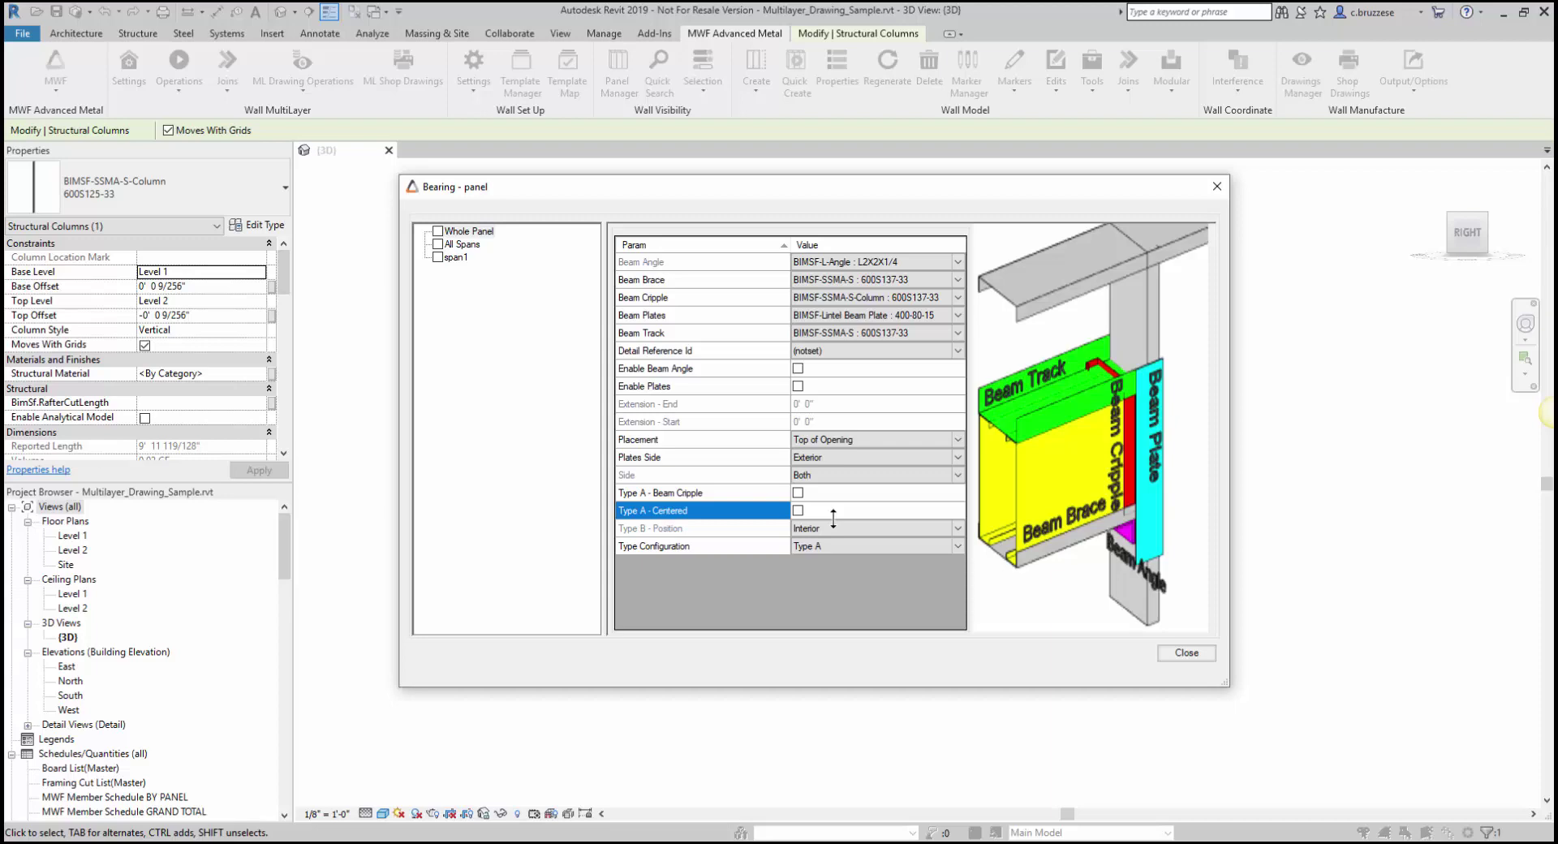
{"action": "left_click", "coordinate": [833, 514]}
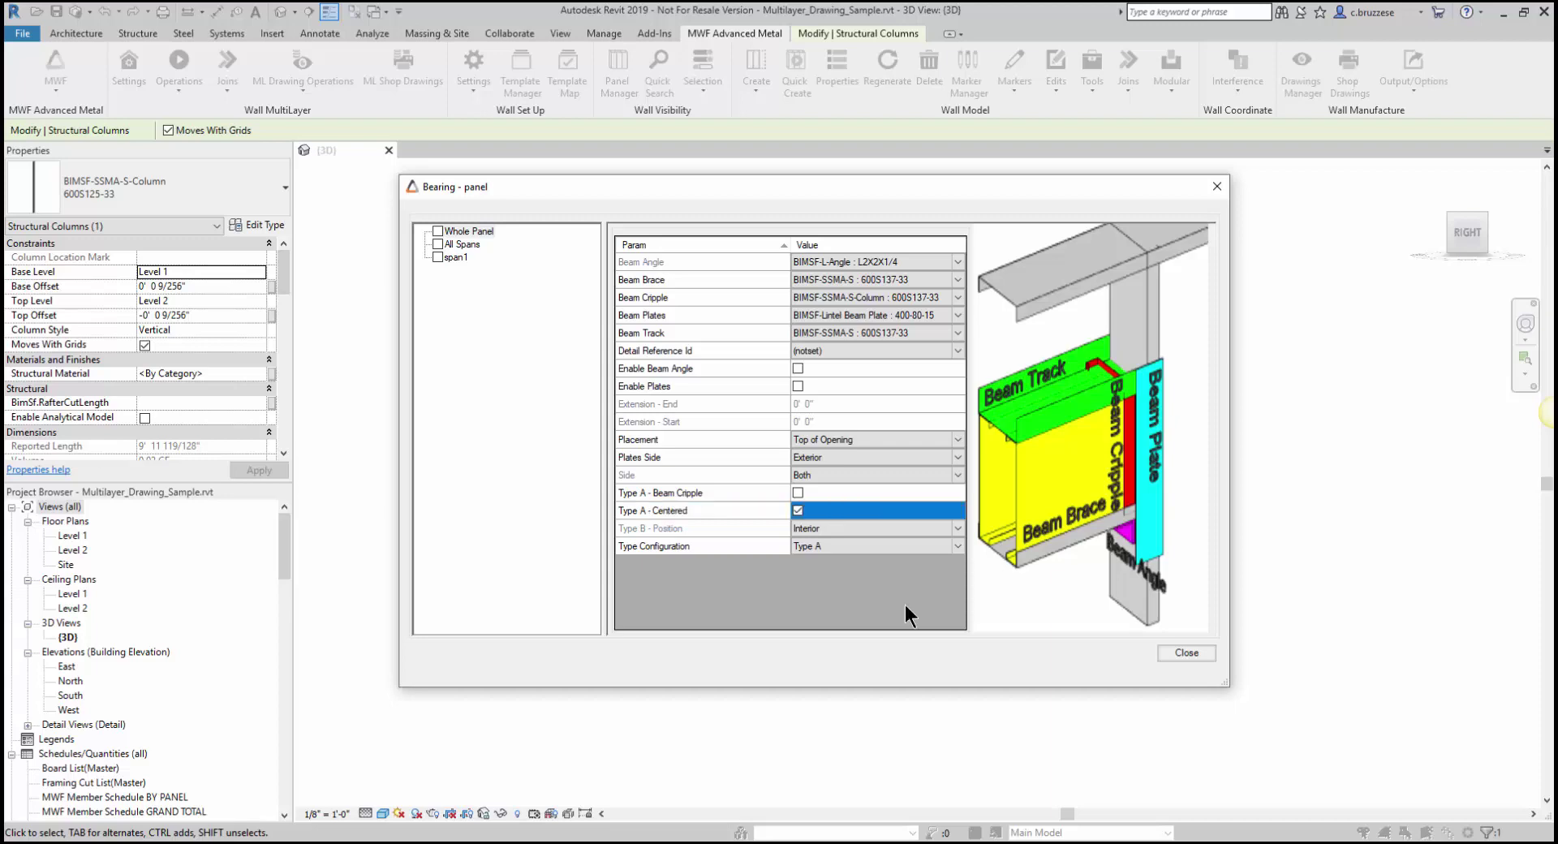
{"action": "left_click", "coordinate": [796, 513]}
- Toggle the bearing between span1 and All Spans, then reposition the Bearing dialog
{"action": "left_click", "coordinate": [438, 257]}
{"action": "left_click", "coordinate": [437, 244]}
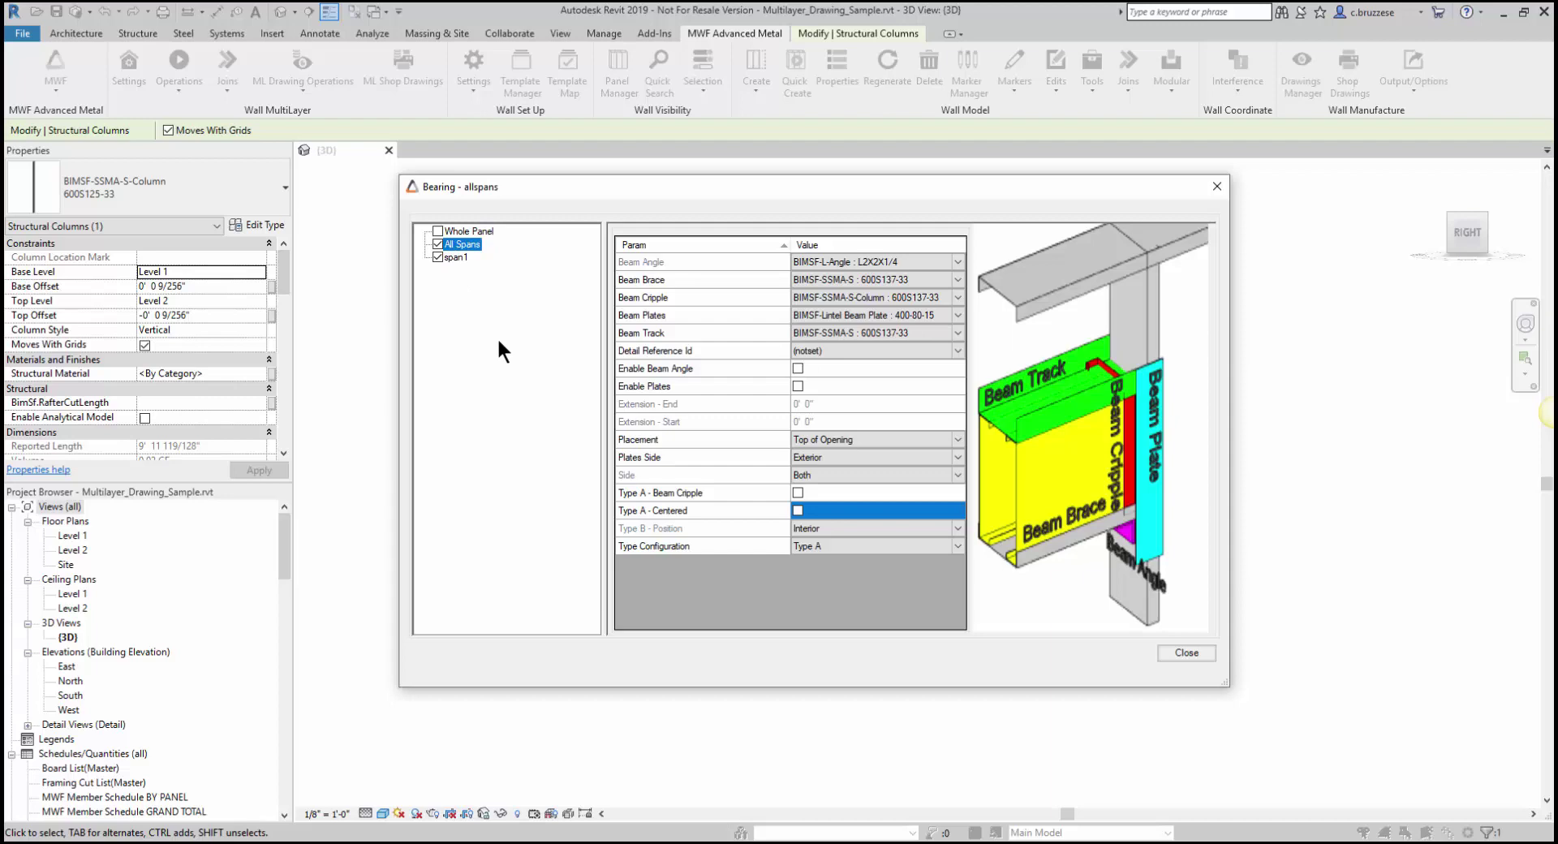
{"action": "left_click", "coordinate": [438, 257]}
{"action": "left_click_drag", "start_coordinate": [620, 195], "coordinate": [635, 240]}
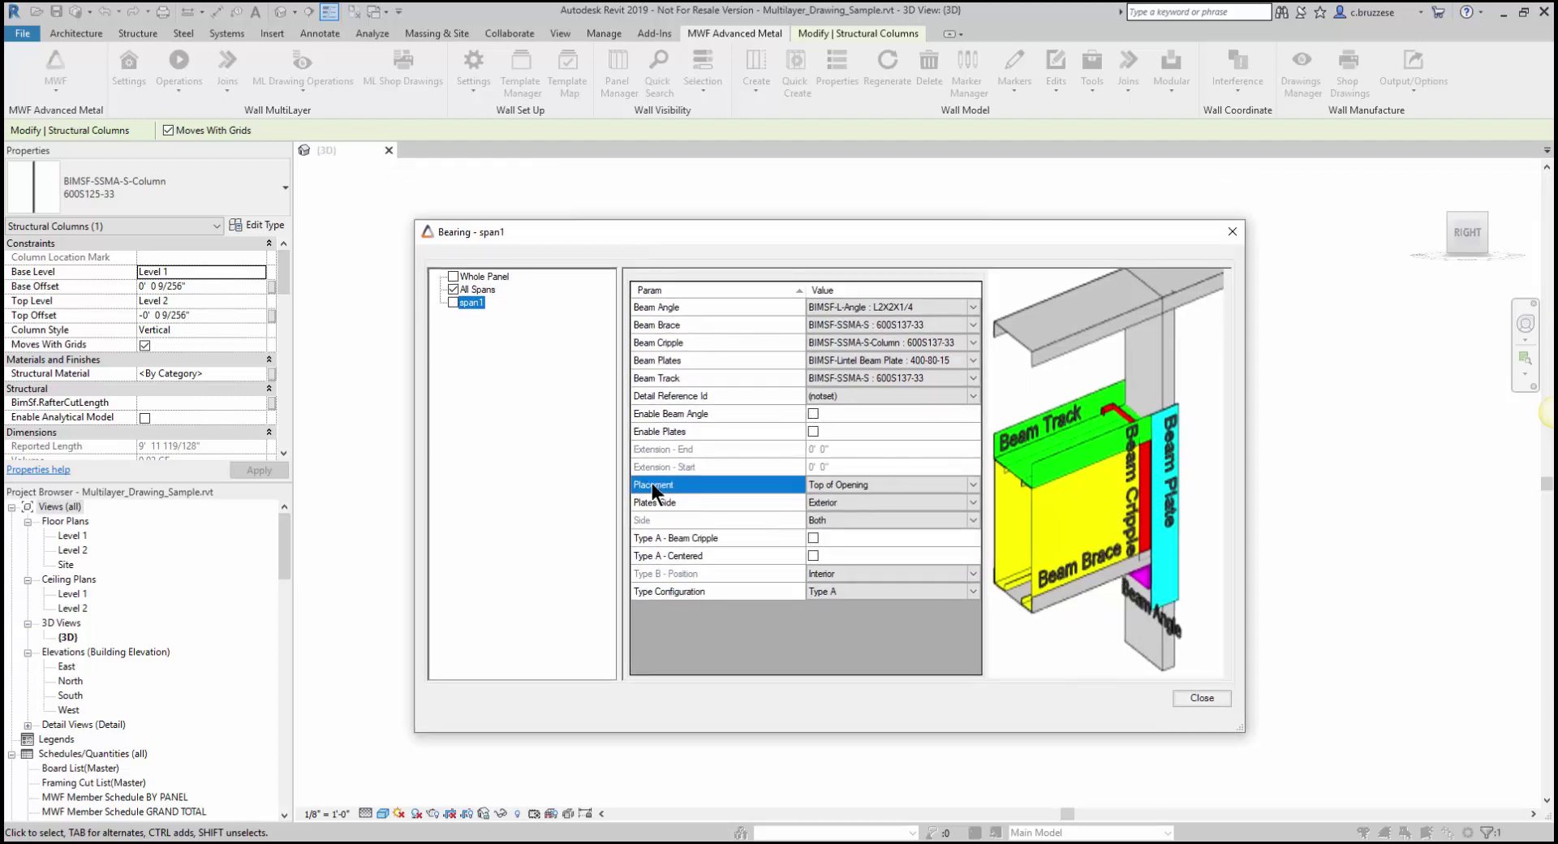
- Apply the bearing to the Whole Panel with Placement set to Top of Panel
{"action": "left_click", "coordinate": [457, 289]}
{"action": "left_click", "coordinate": [456, 279]}
{"action": "left_click", "coordinate": [973, 484]}
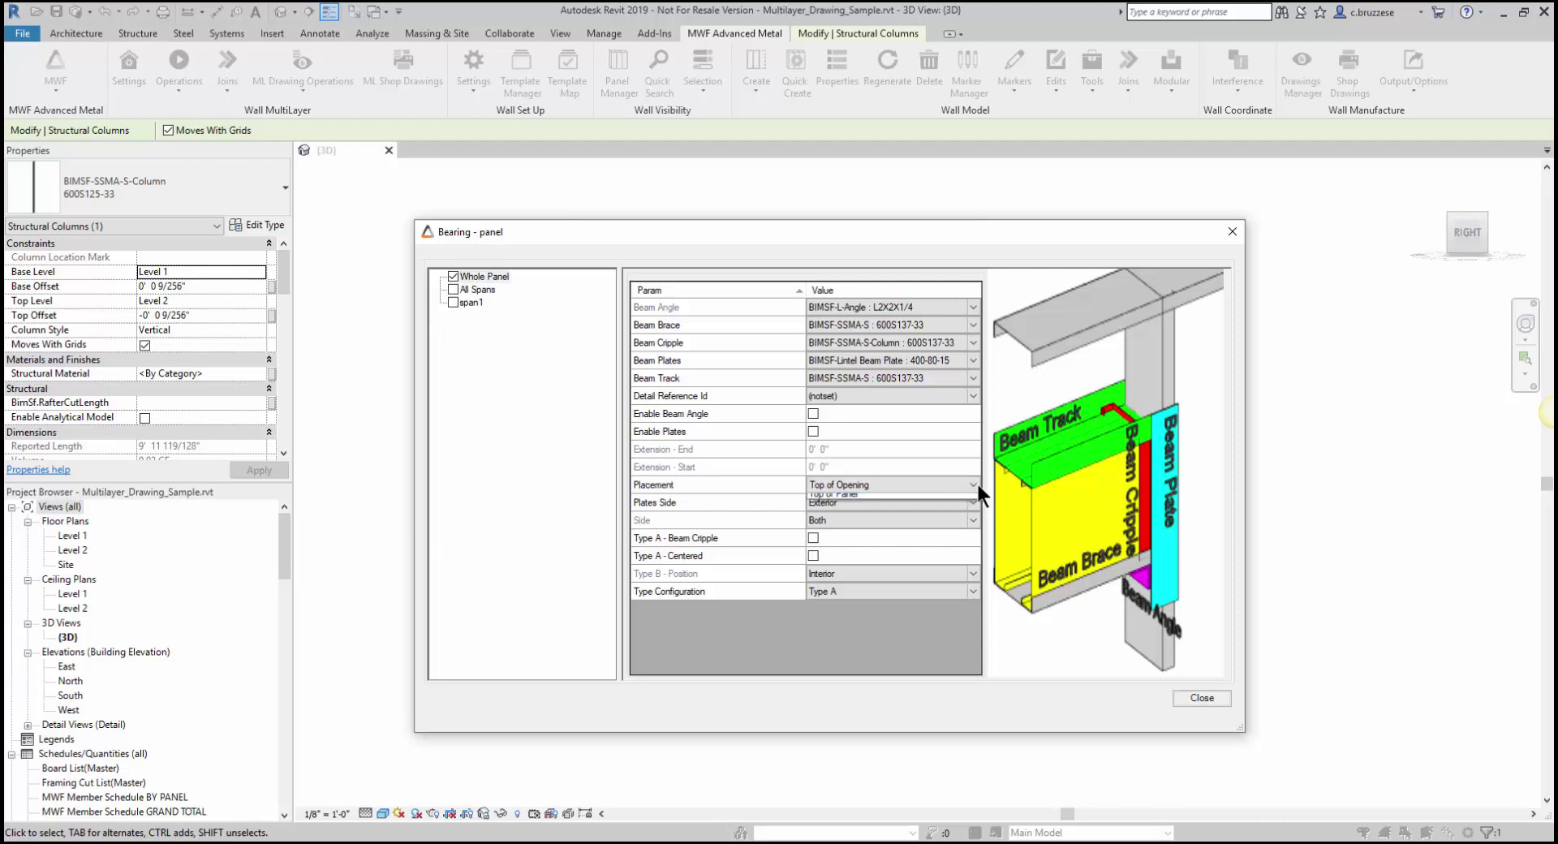
{"action": "left_click", "coordinate": [867, 507]}
{"action": "left_click", "coordinate": [743, 482]}
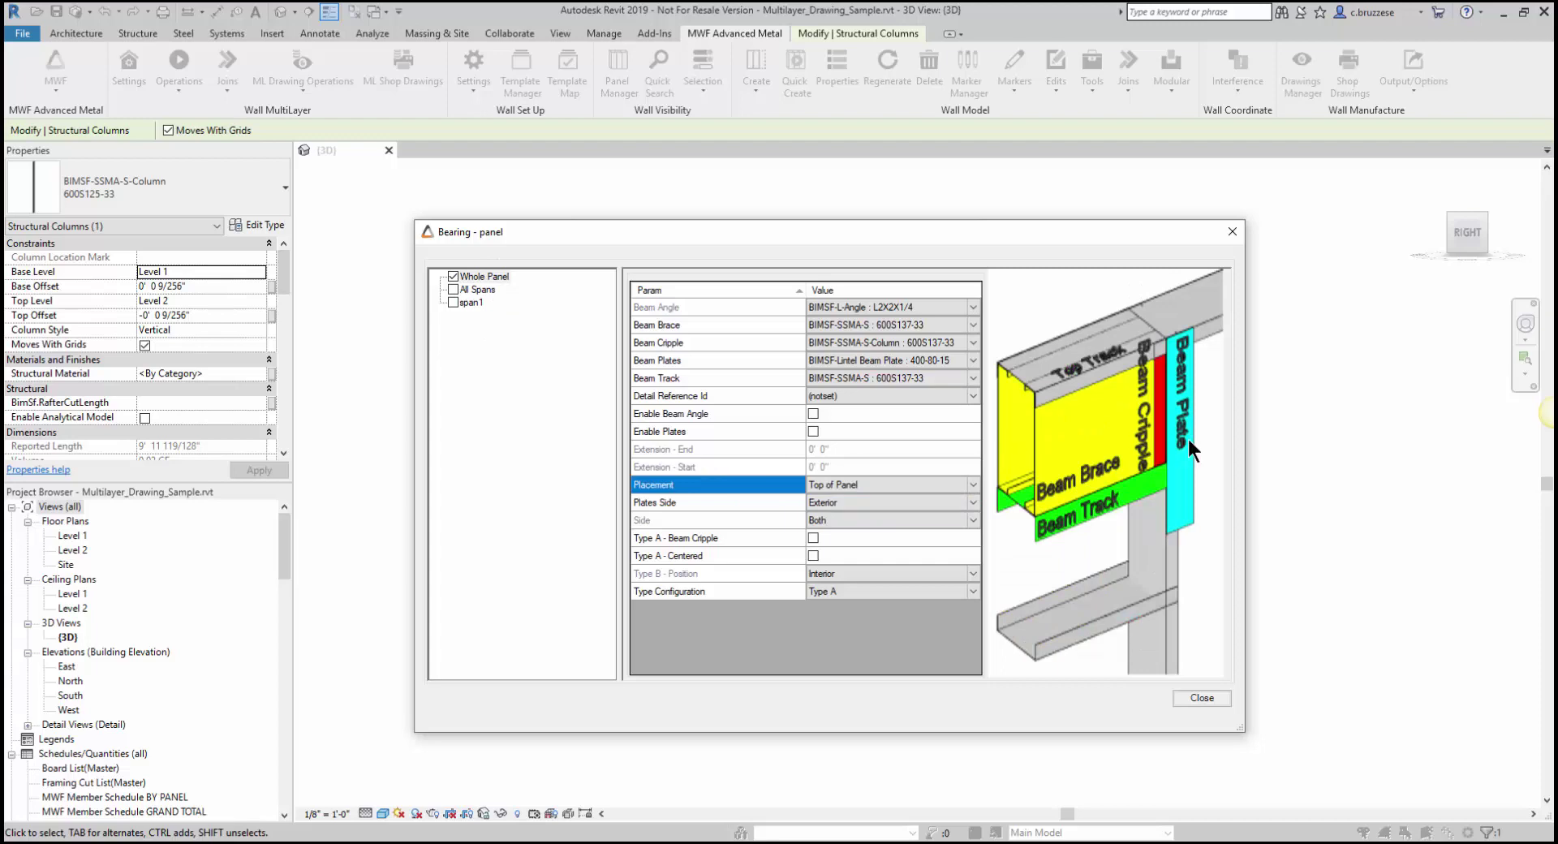
- Switch the bearing to apply to span1 and bring up its placement choices
{"action": "left_click", "coordinate": [452, 276]}
{"action": "left_click", "coordinate": [452, 302]}
{"action": "left_click", "coordinate": [972, 484]}
- Set span1's bearing placement to Top of Opening and regenerate Panel8
{"action": "left_click", "coordinate": [860, 509]}
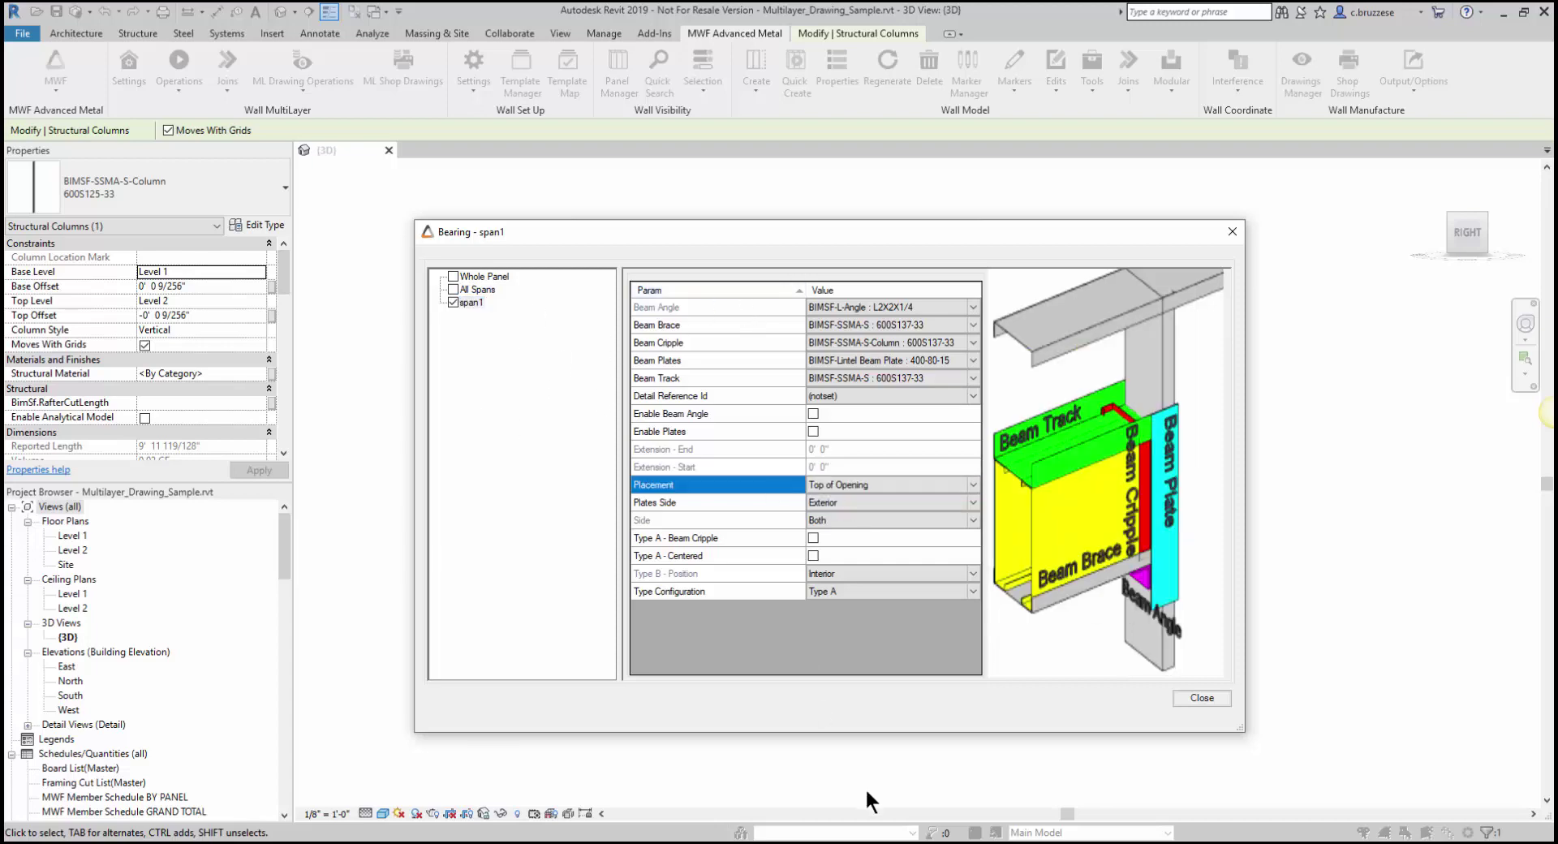
{"action": "left_click", "coordinate": [1222, 699]}
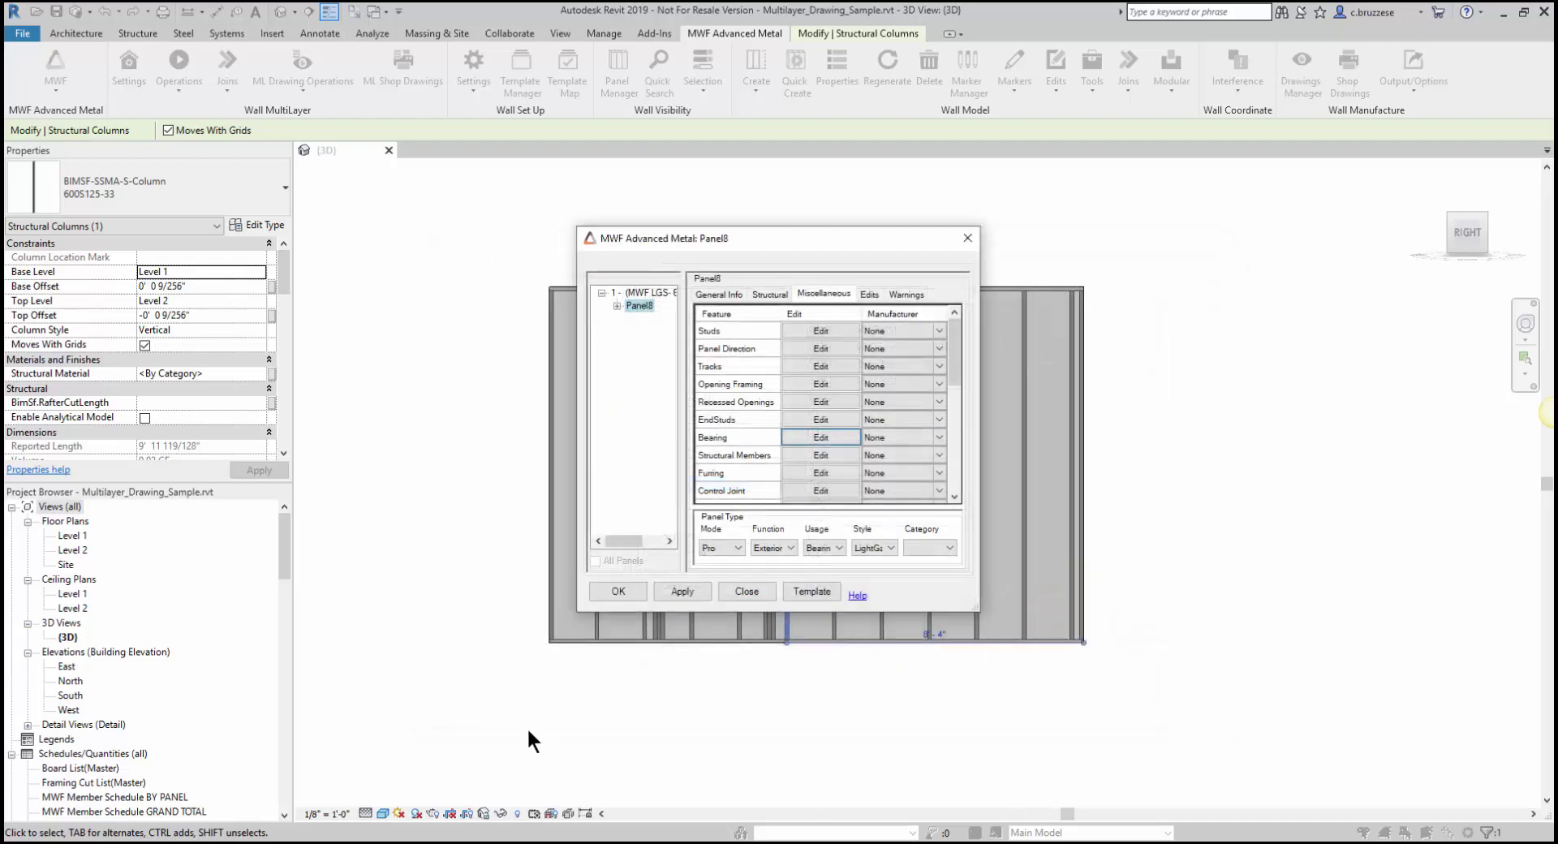
{"action": "left_click", "coordinate": [617, 592]}
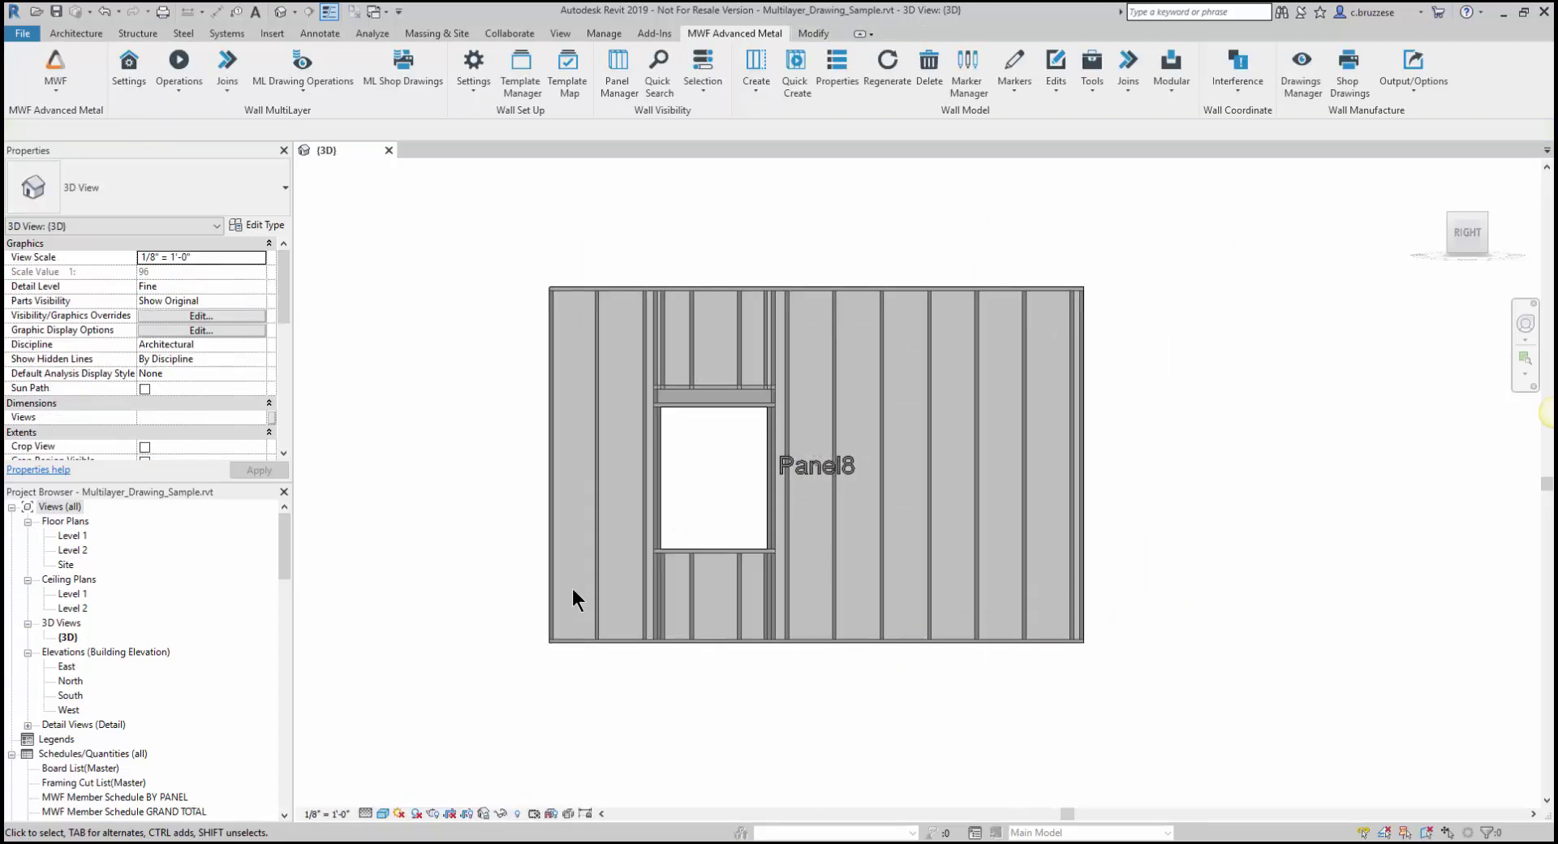
- Hide the window's jamb stud and isolate the neighbouring column
{"action": "middle_click_drag", "start_coordinate": [577, 587], "coordinate": [628, 454], "text": "shift"}
{"action": "scroll", "coordinate": [636, 416], "scroll_direction": "up", "scroll_amount": 3}
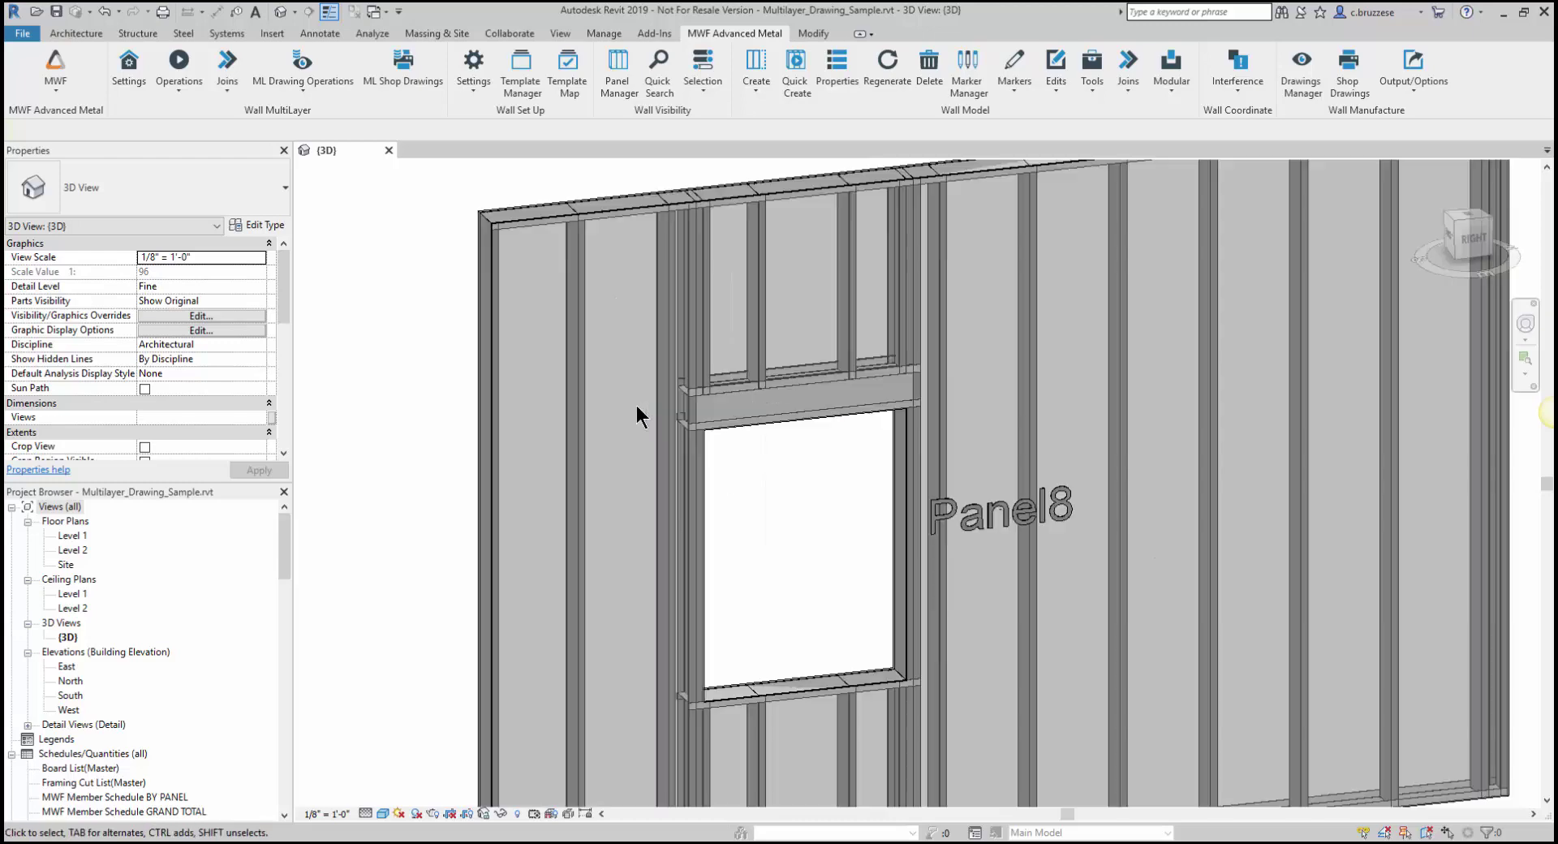
{"action": "scroll", "coordinate": [636, 406], "scroll_direction": "up", "scroll_amount": 3}
{"action": "left_click", "coordinate": [755, 351]}
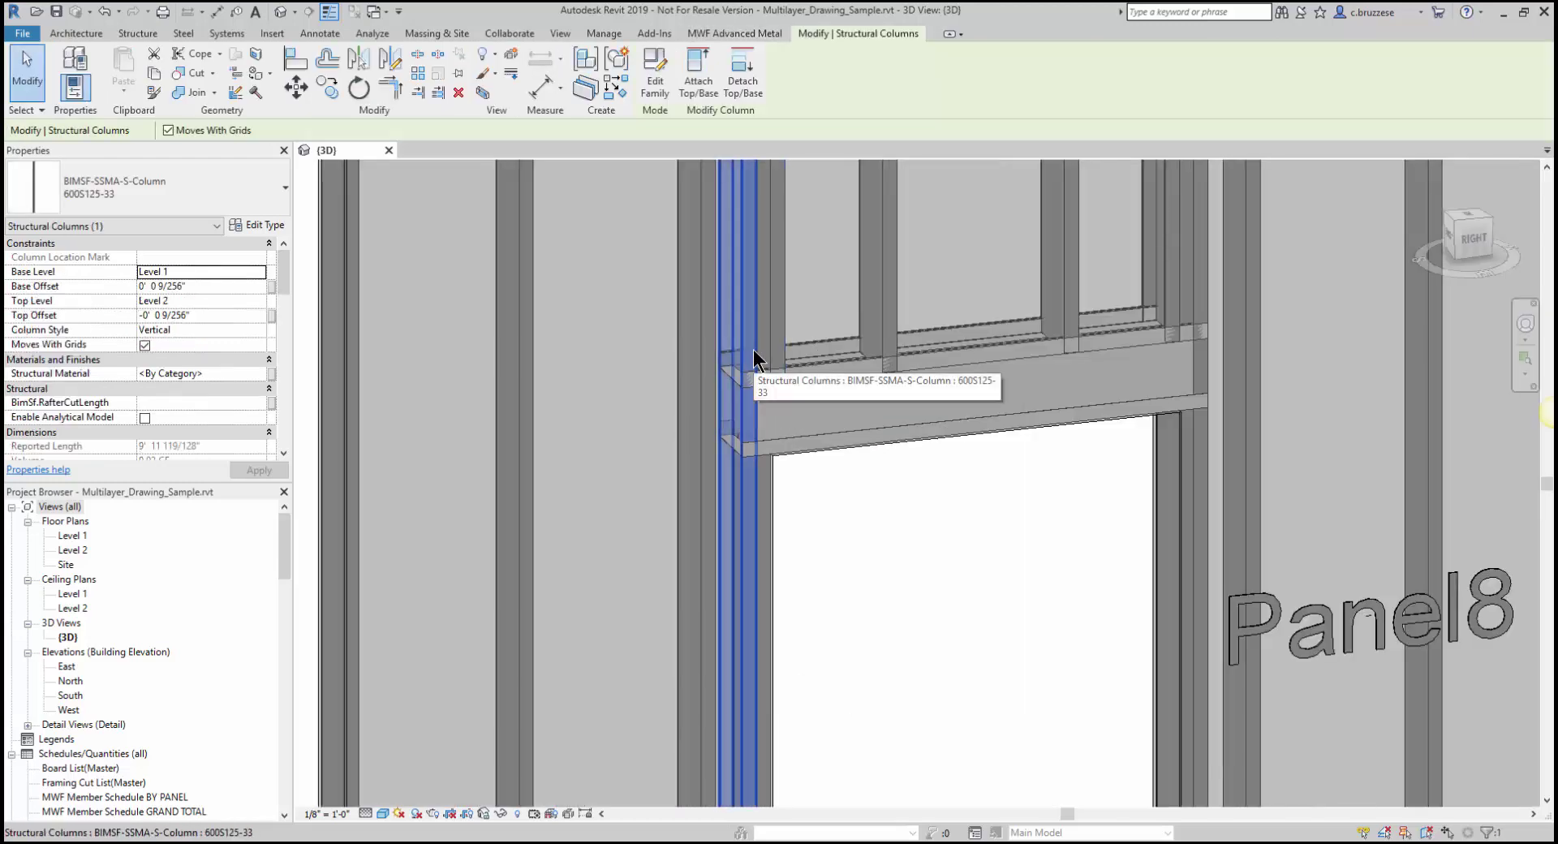
{"action": "key", "text": "h"}
{"action": "key", "text": "h"}
{"action": "left_click", "coordinate": [713, 328]}
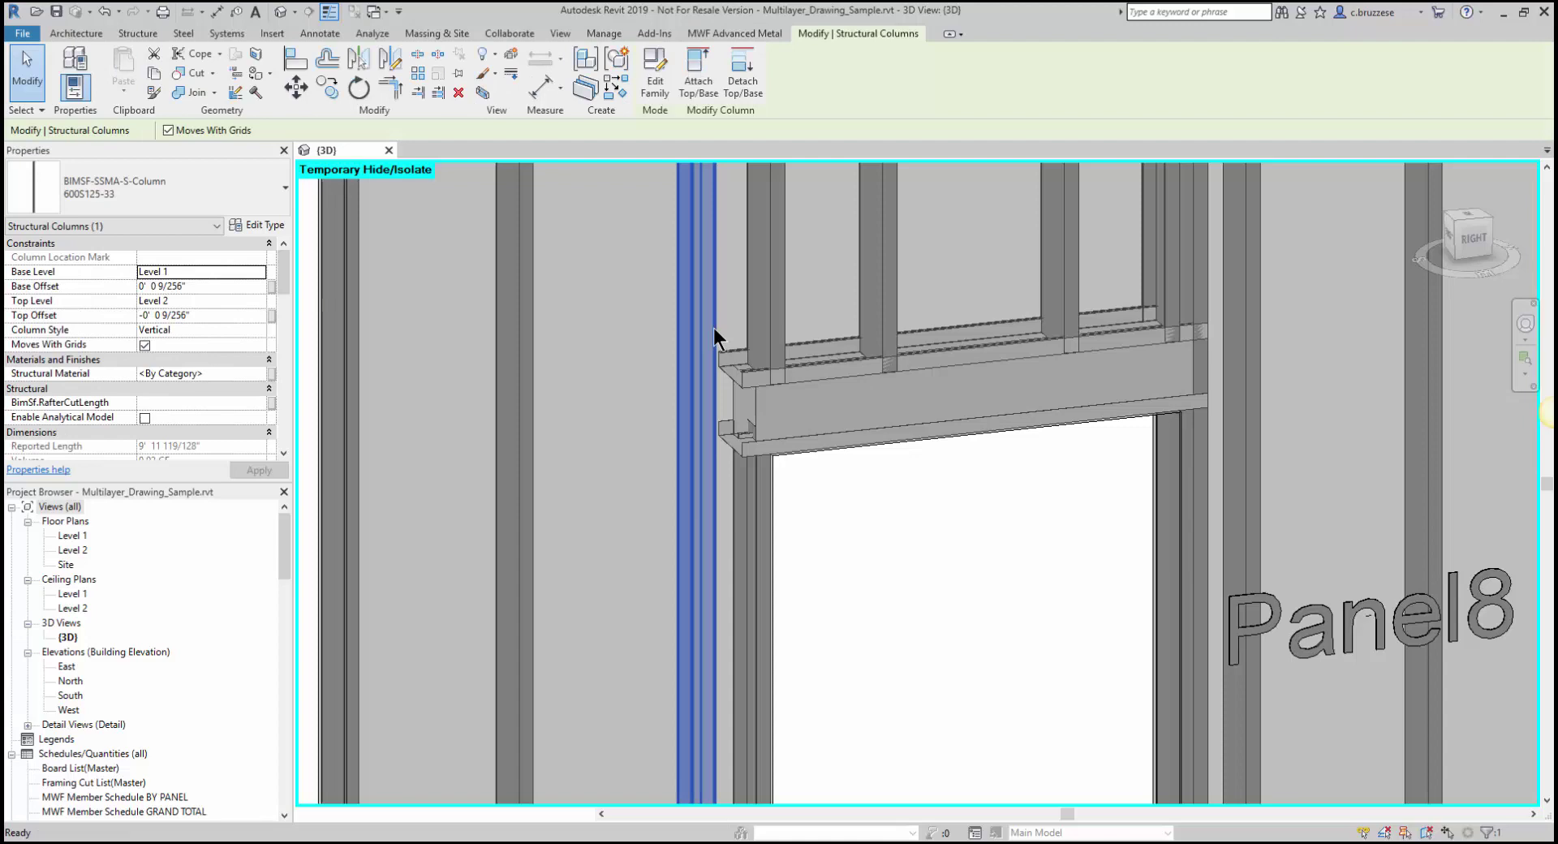
{"action": "key", "text": "Escape"}
- Switch to the FRONT view and zoom in on the isolated framing
{"action": "left_click", "coordinate": [1449, 243]}
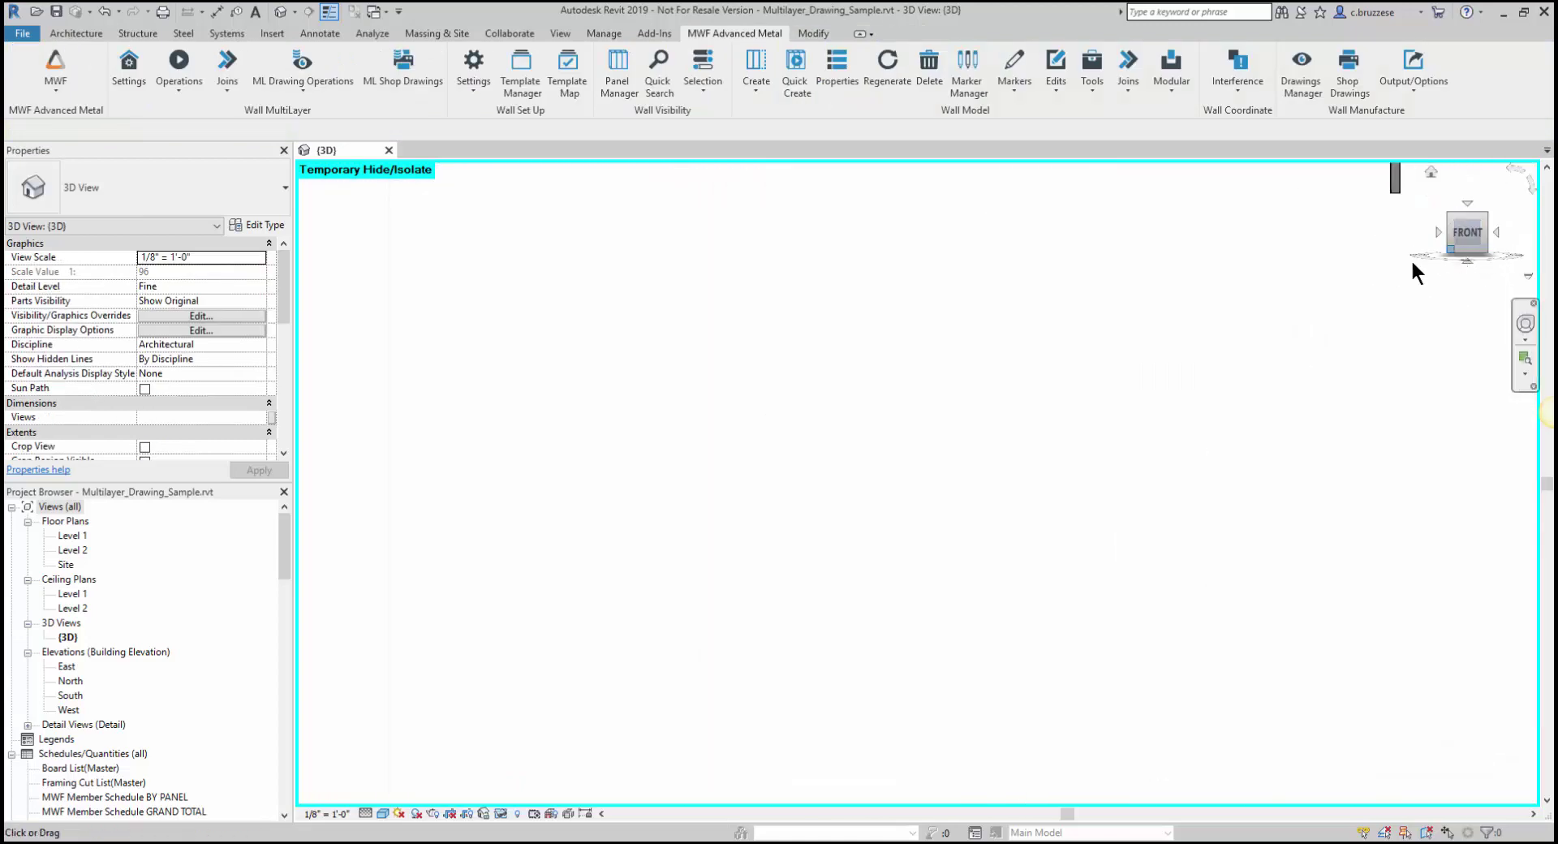
{"action": "scroll", "coordinate": [1063, 537], "scroll_direction": "up", "scroll_amount": 5}
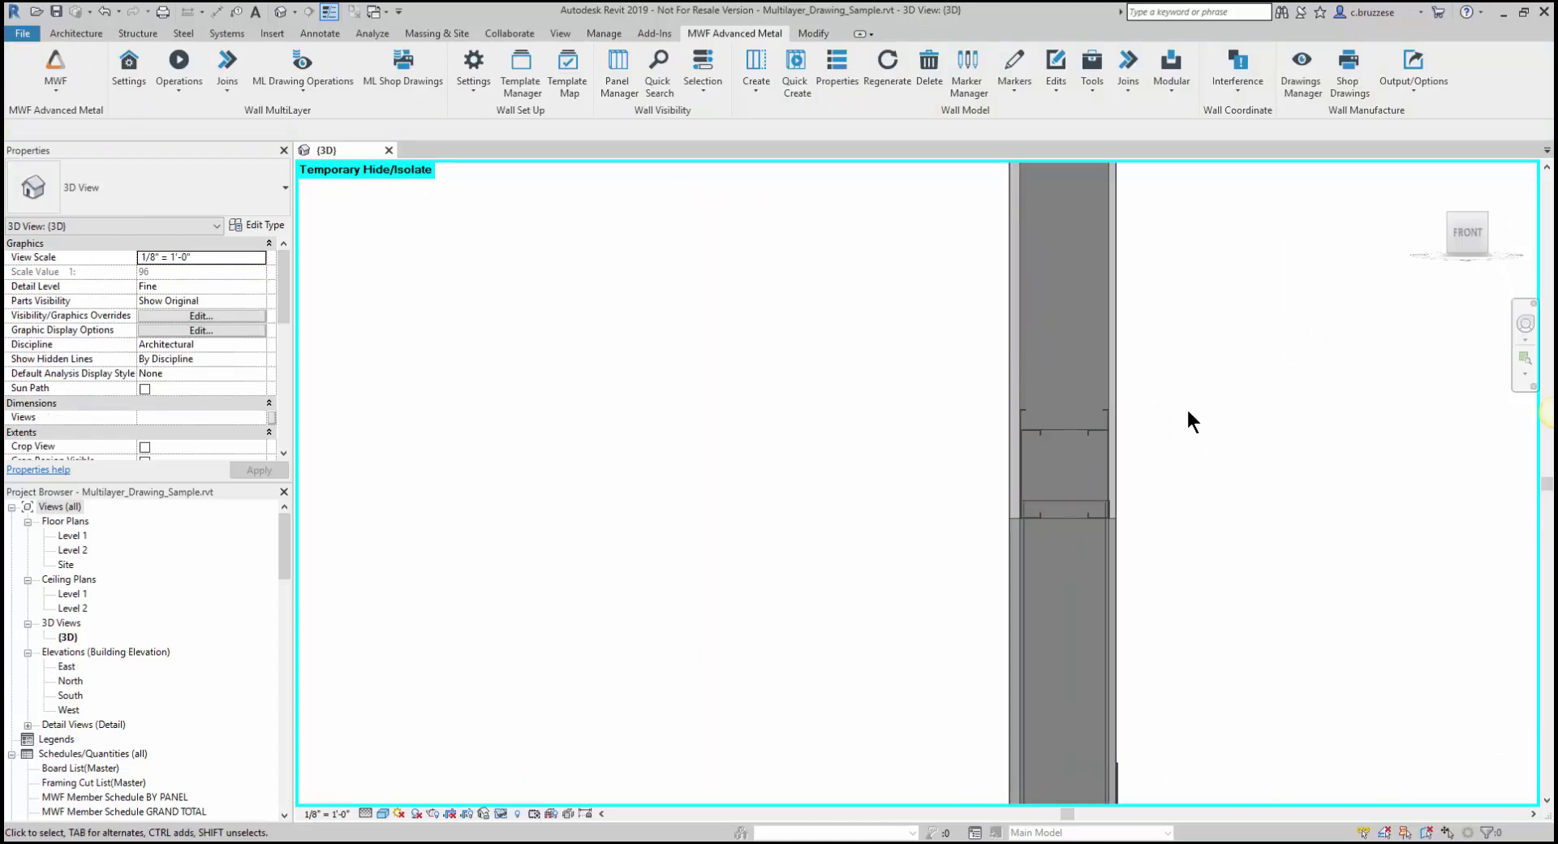
{"action": "middle_click_drag", "start_coordinate": [1191, 421], "coordinate": [933, 425]}
{"action": "scroll", "coordinate": [933, 425], "scroll_direction": "up", "scroll_amount": 3}
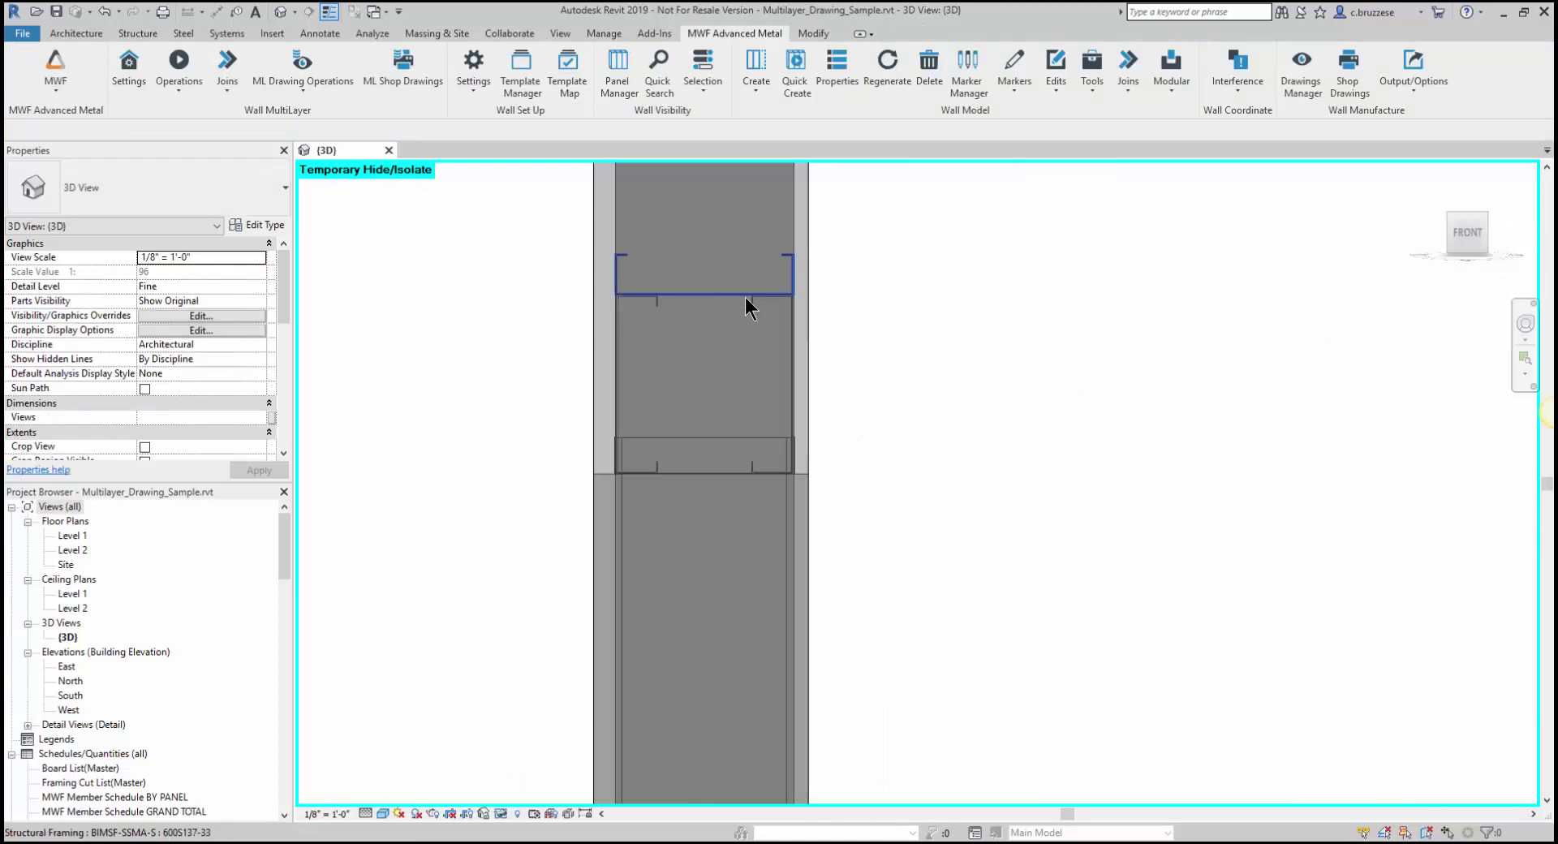
- Select the header member, check Type A - Centered in its Bearing settings, and regenerate Panel8
{"action": "left_click", "coordinate": [662, 295]}
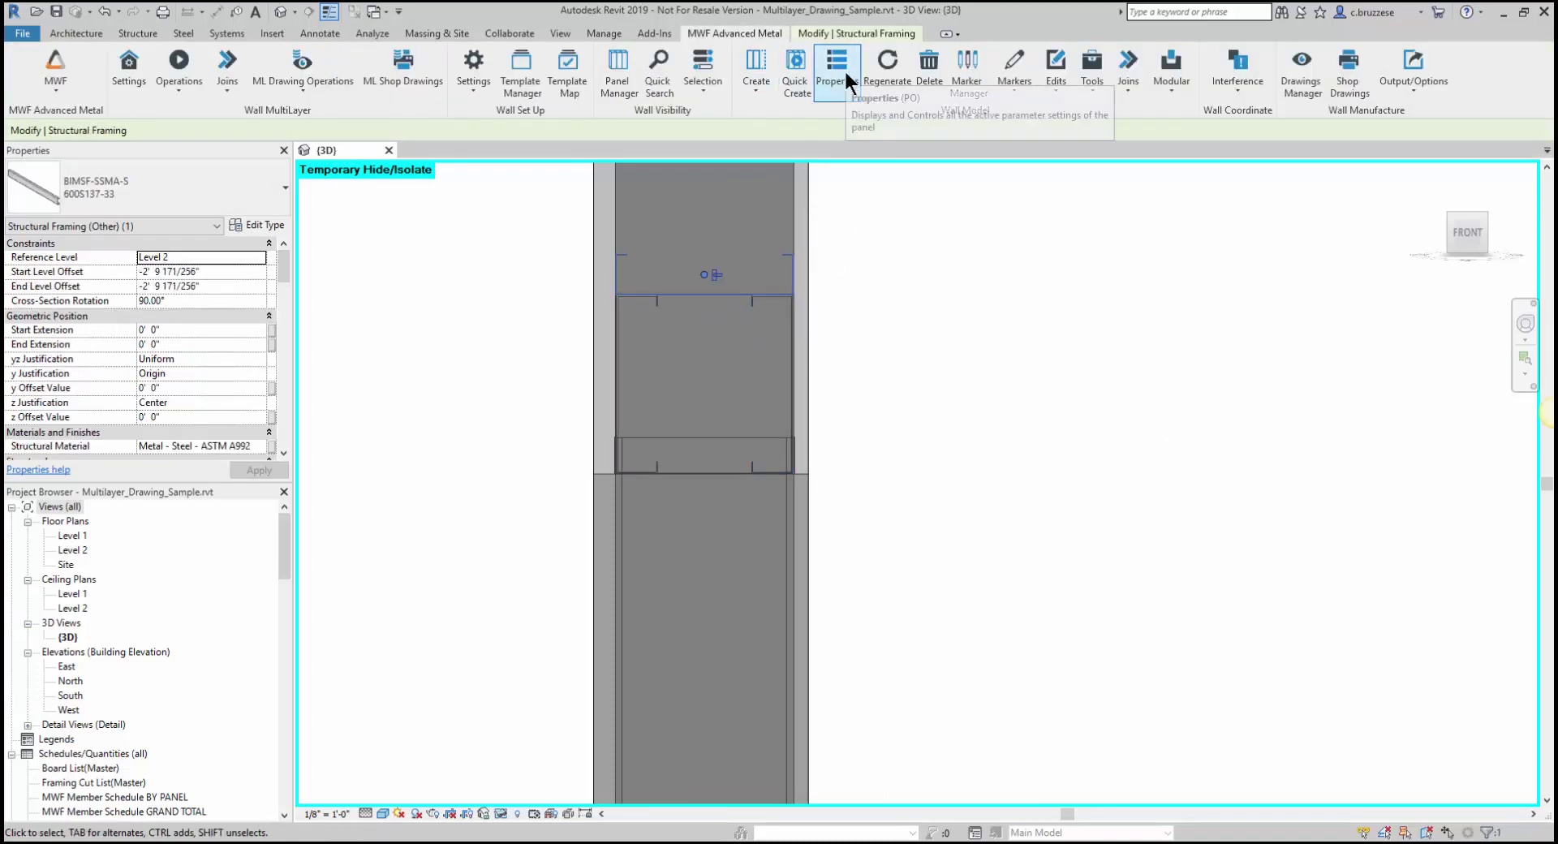
{"action": "left_click", "coordinate": [837, 68]}
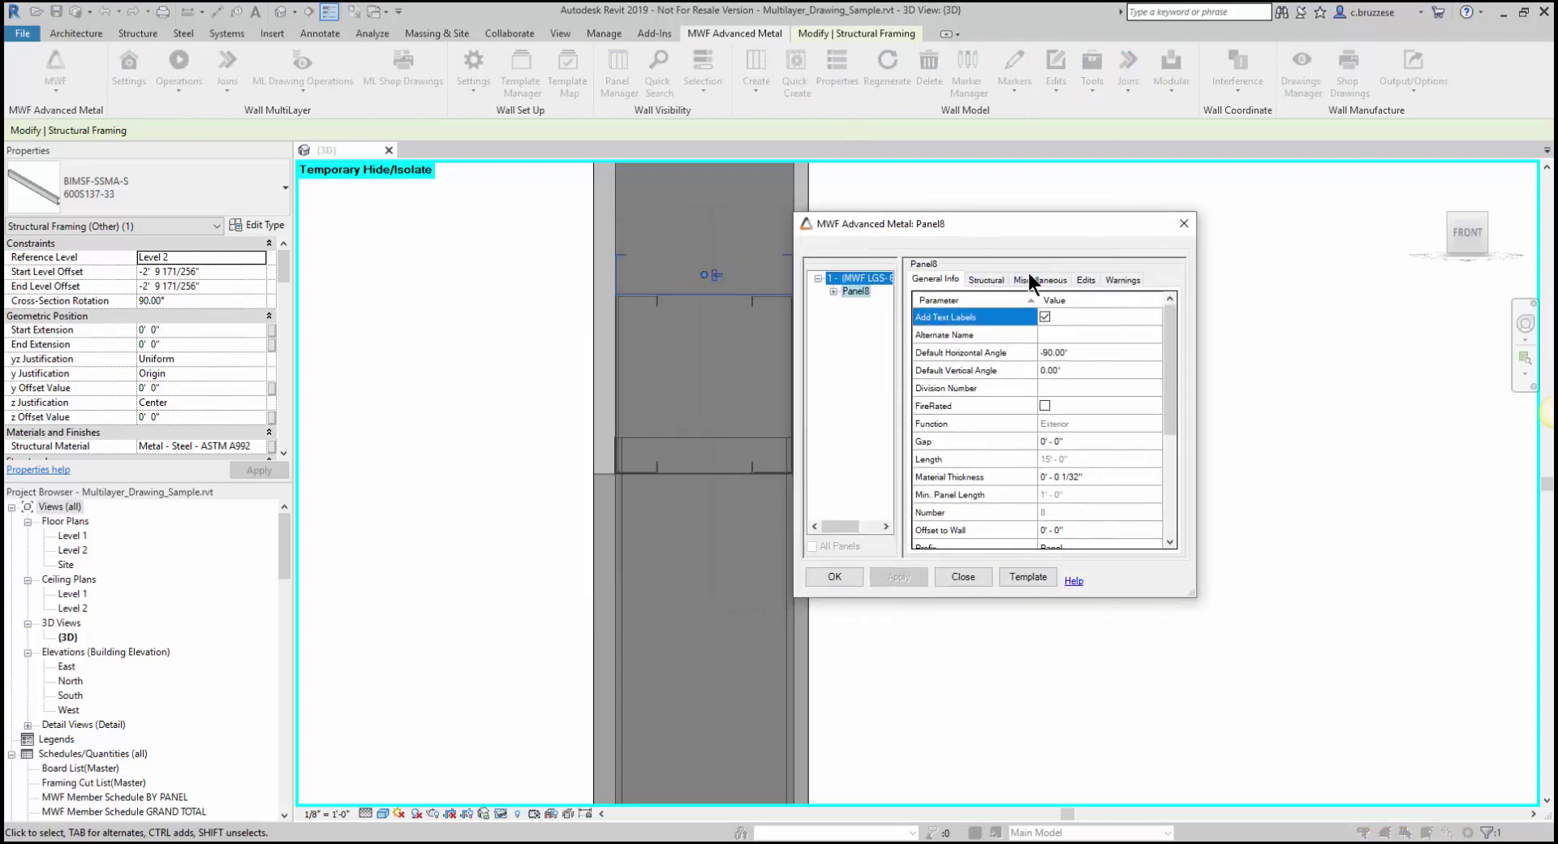
{"action": "left_click", "coordinate": [1030, 279]}
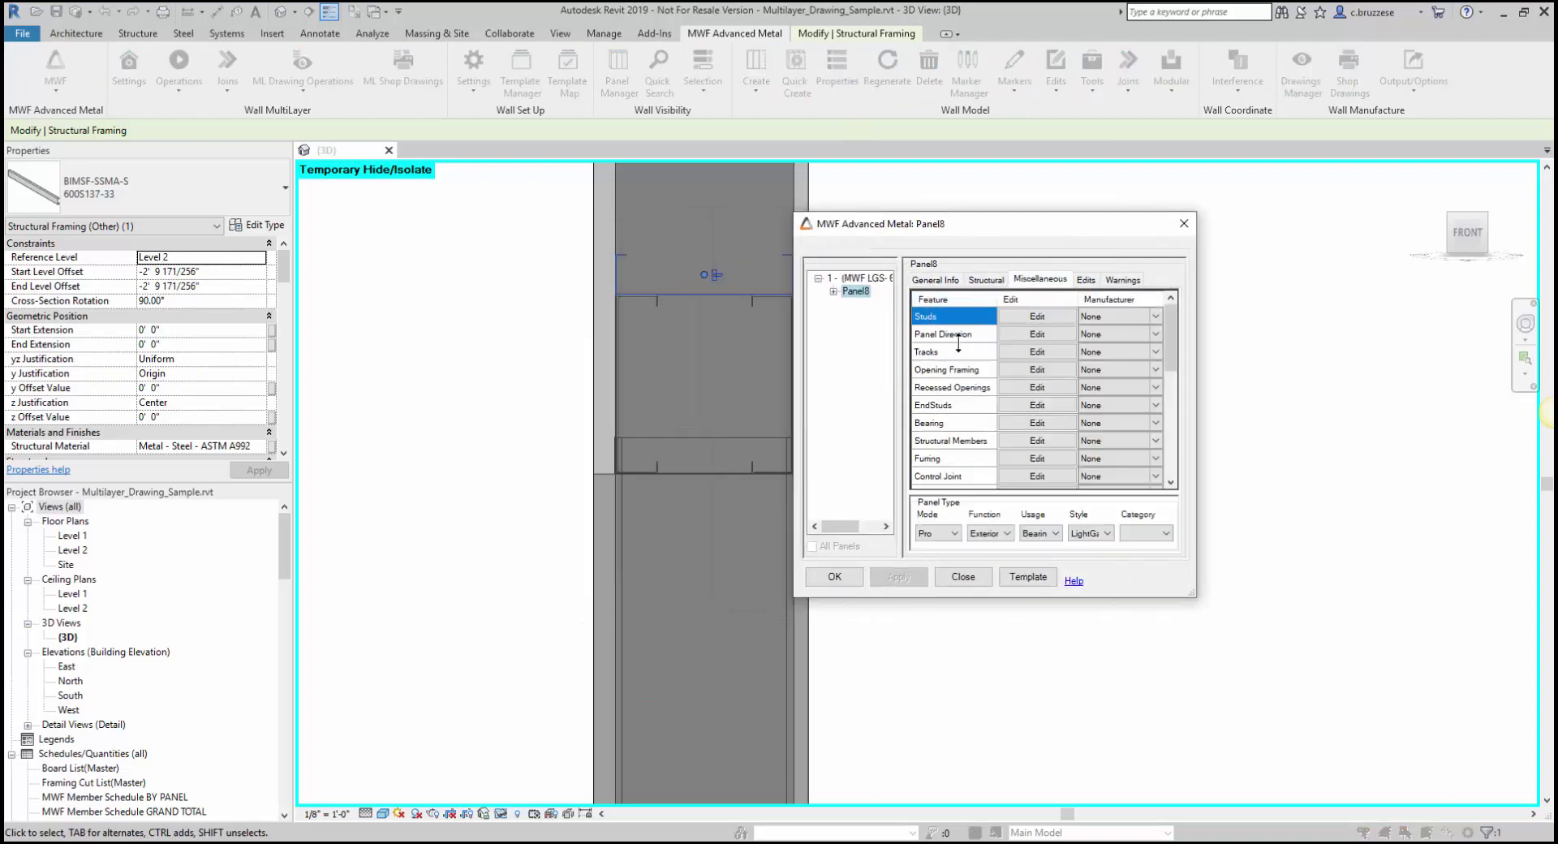
{"action": "left_click", "coordinate": [1040, 422]}
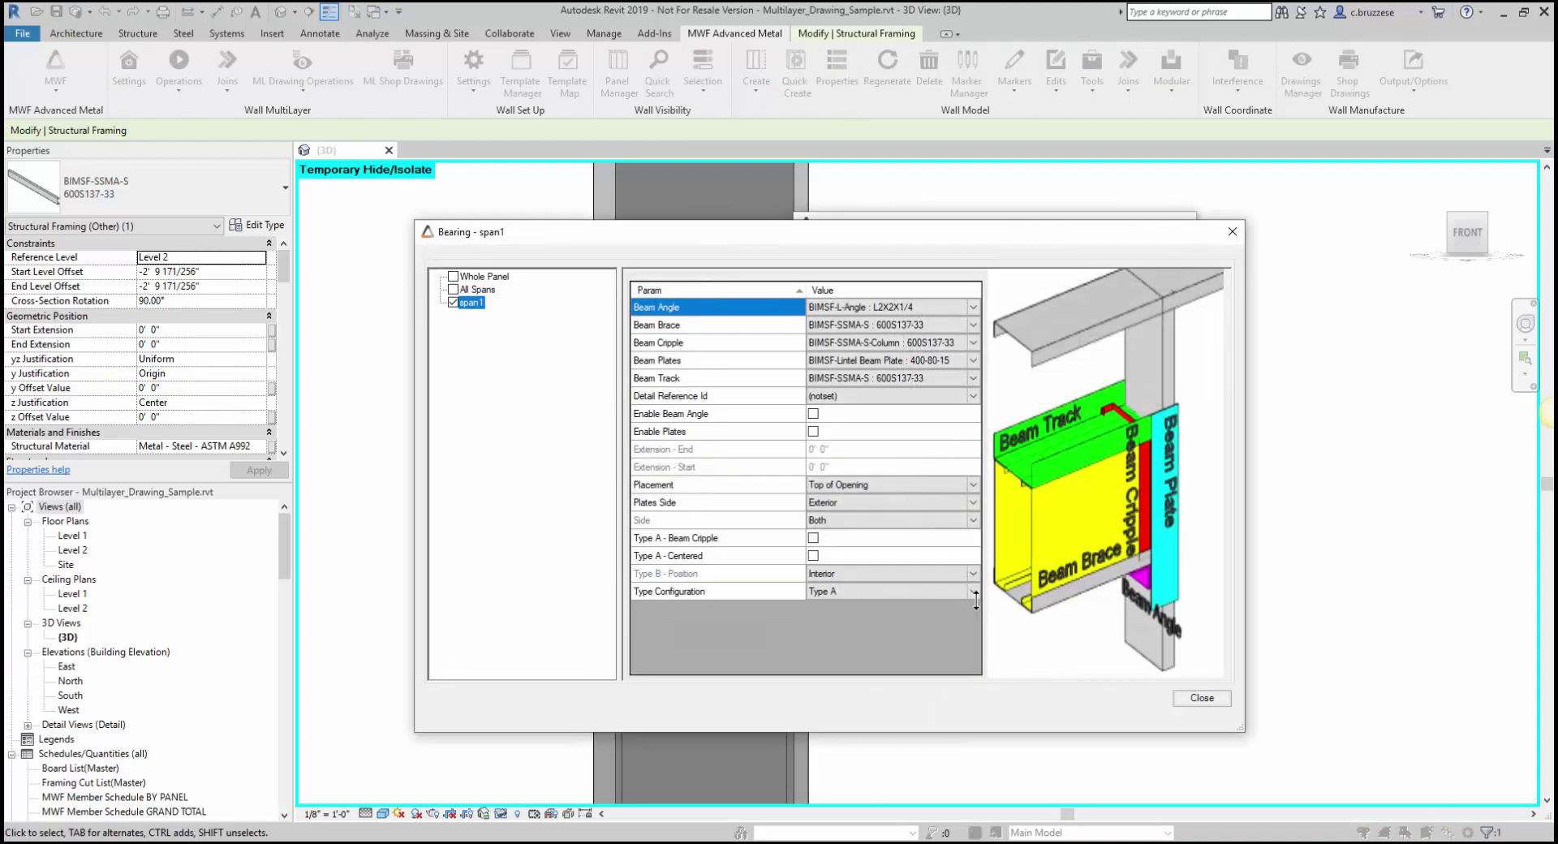
{"action": "left_click", "coordinate": [813, 556]}
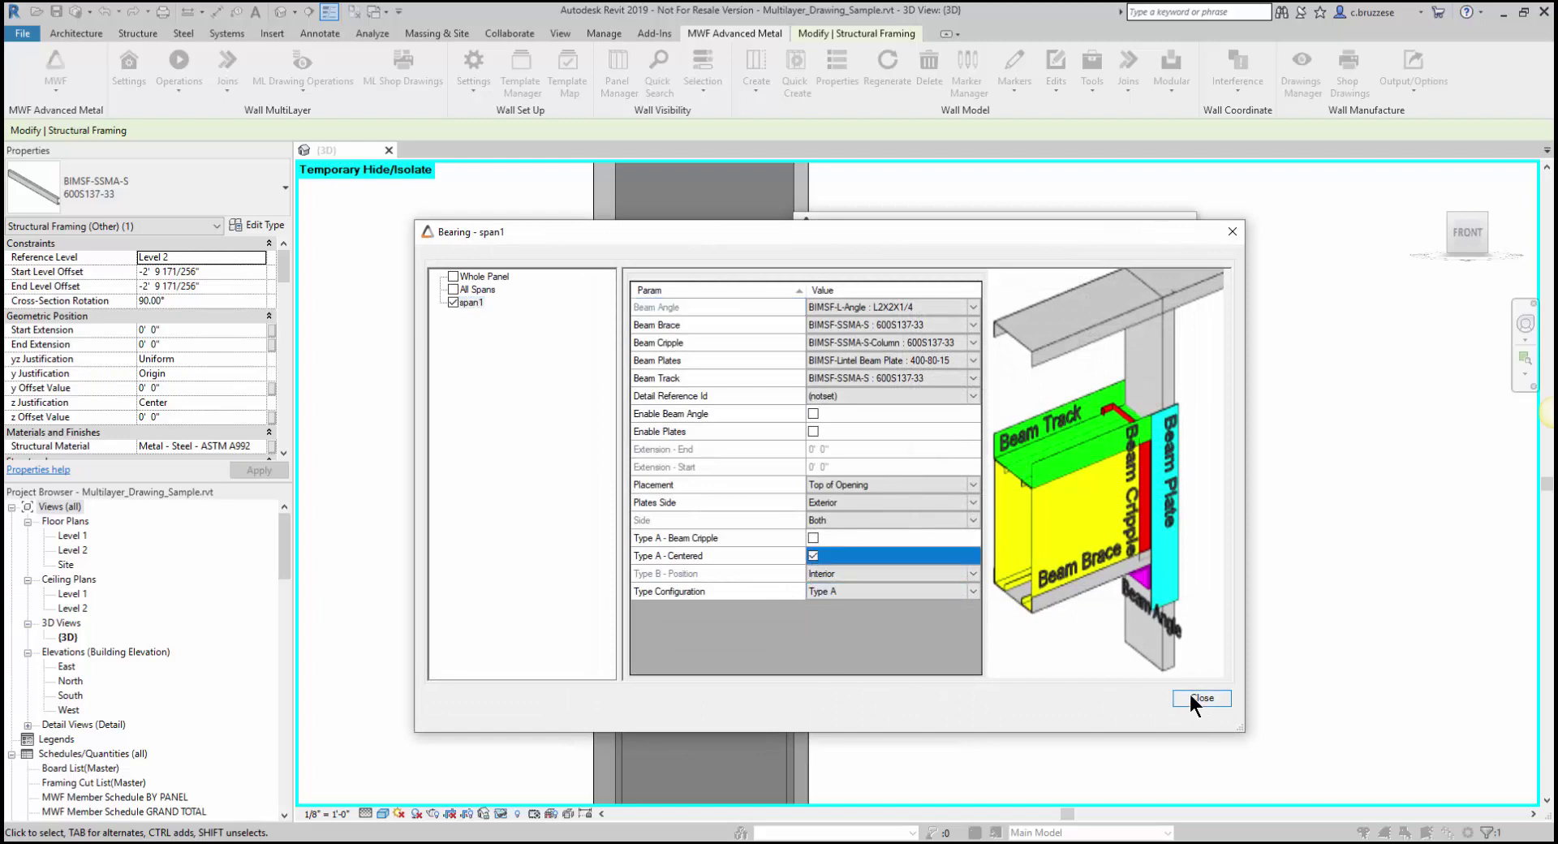
{"action": "left_click", "coordinate": [1197, 698]}
{"action": "left_click", "coordinate": [832, 576]}
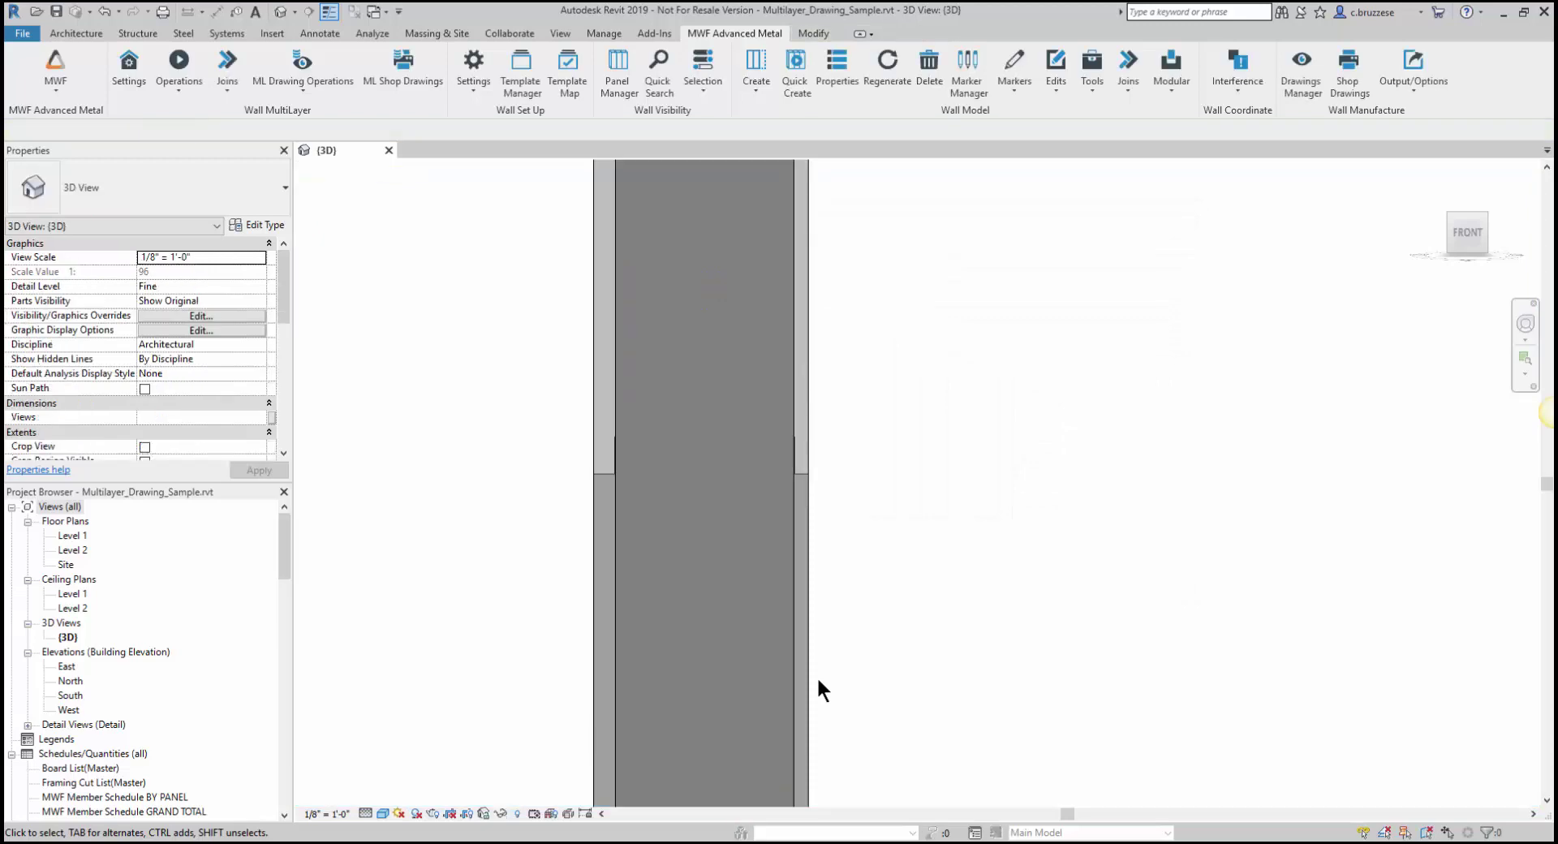
- Select the bearing box's top channel and show Panel8's Miscellaneous features down to Cutbacks
{"action": "middle_click_drag", "start_coordinate": [796, 562], "coordinate": [1178, 425]}
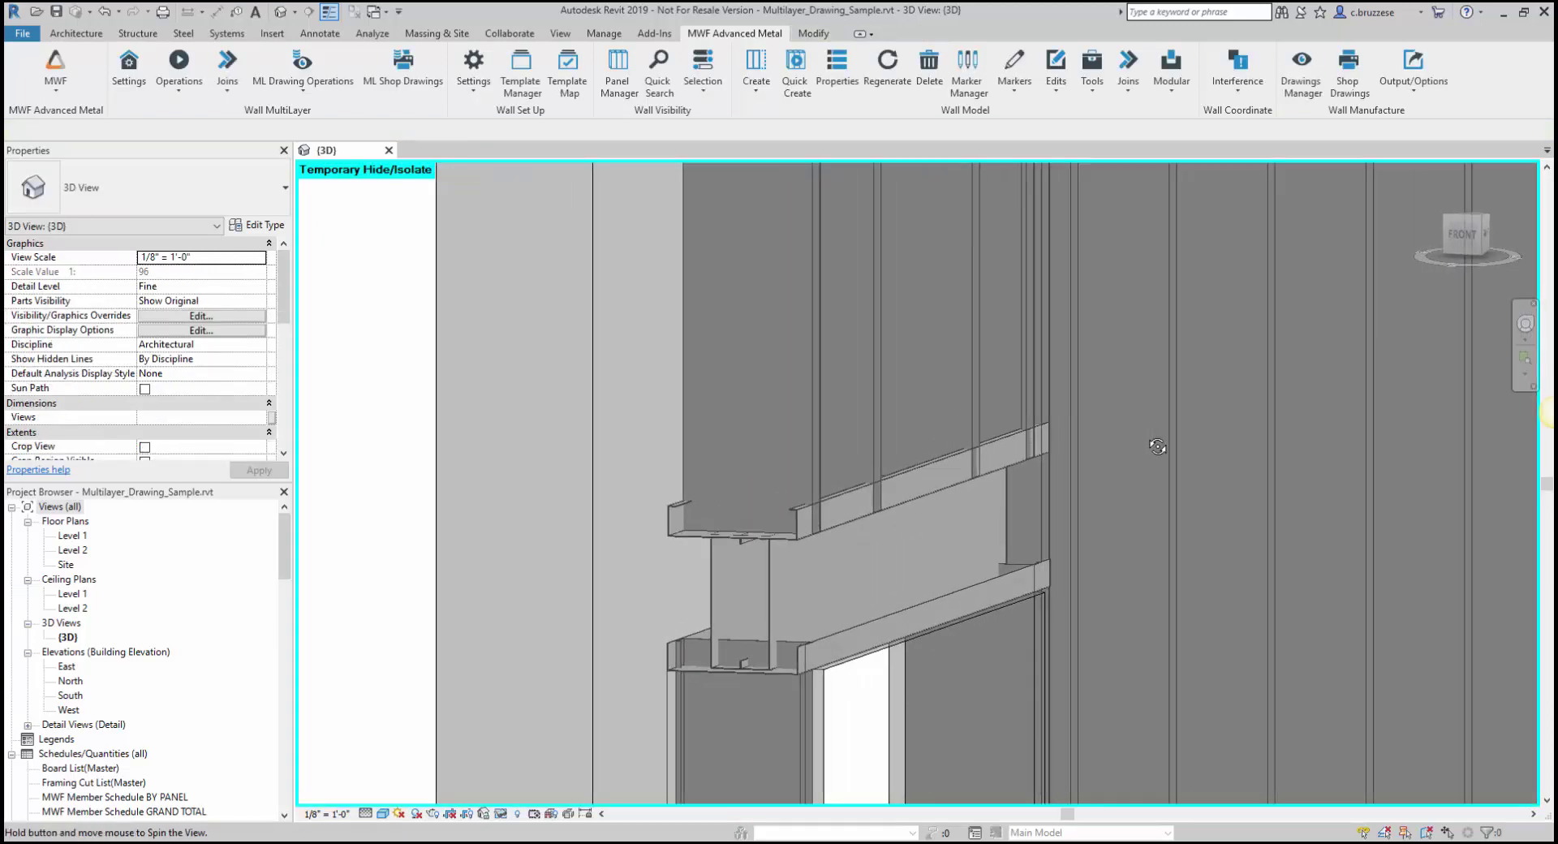
{"action": "middle_click_drag", "start_coordinate": [852, 528], "coordinate": [911, 407]}
{"action": "left_click", "coordinate": [897, 383]}
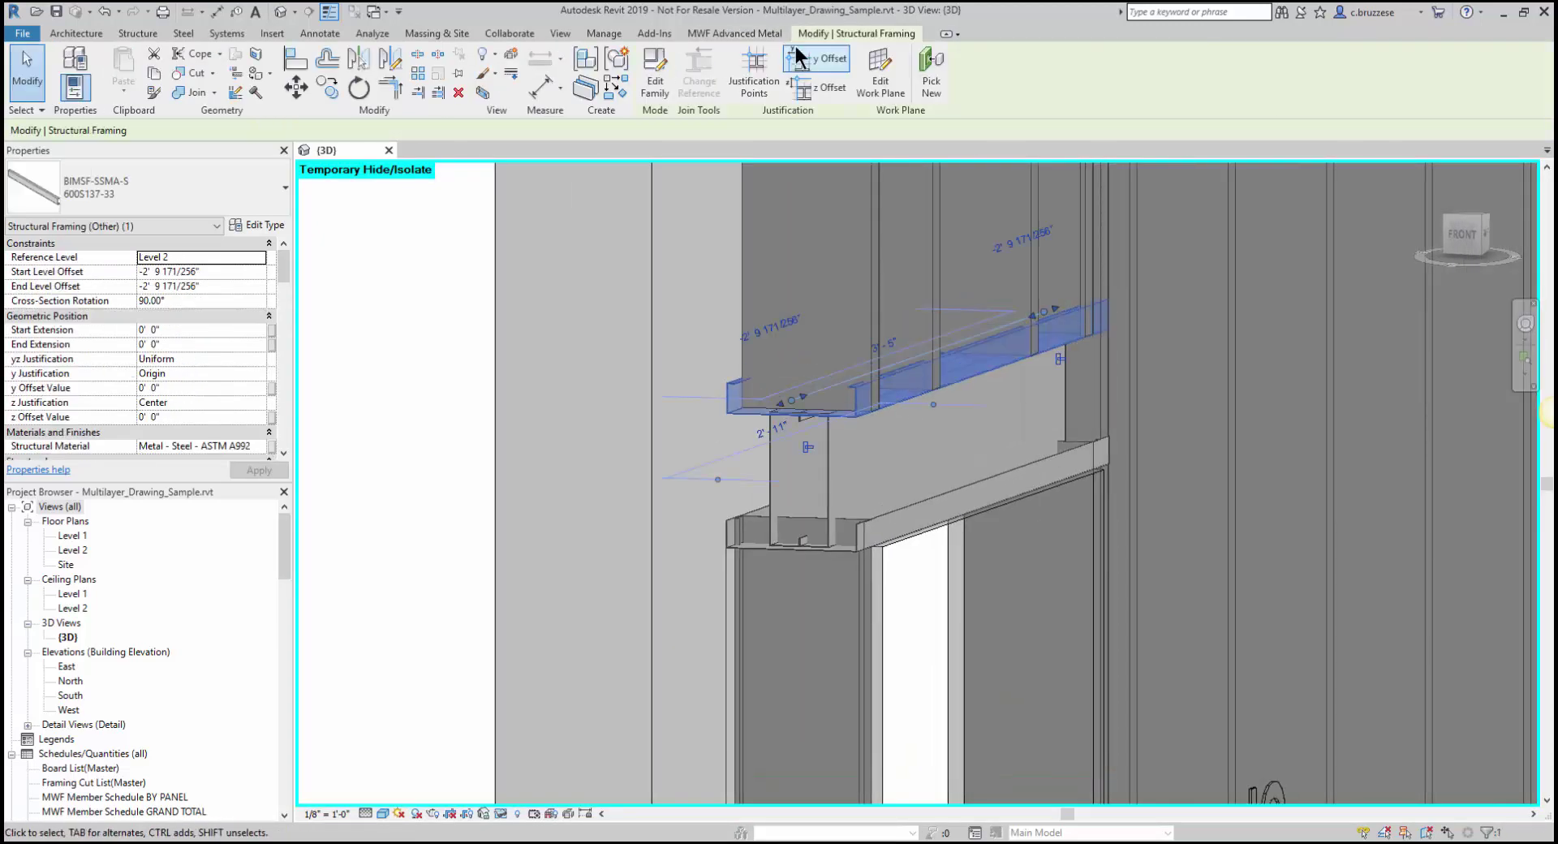
{"action": "scroll", "coordinate": [844, 69], "scroll_direction": "up", "scroll_amount": 1}
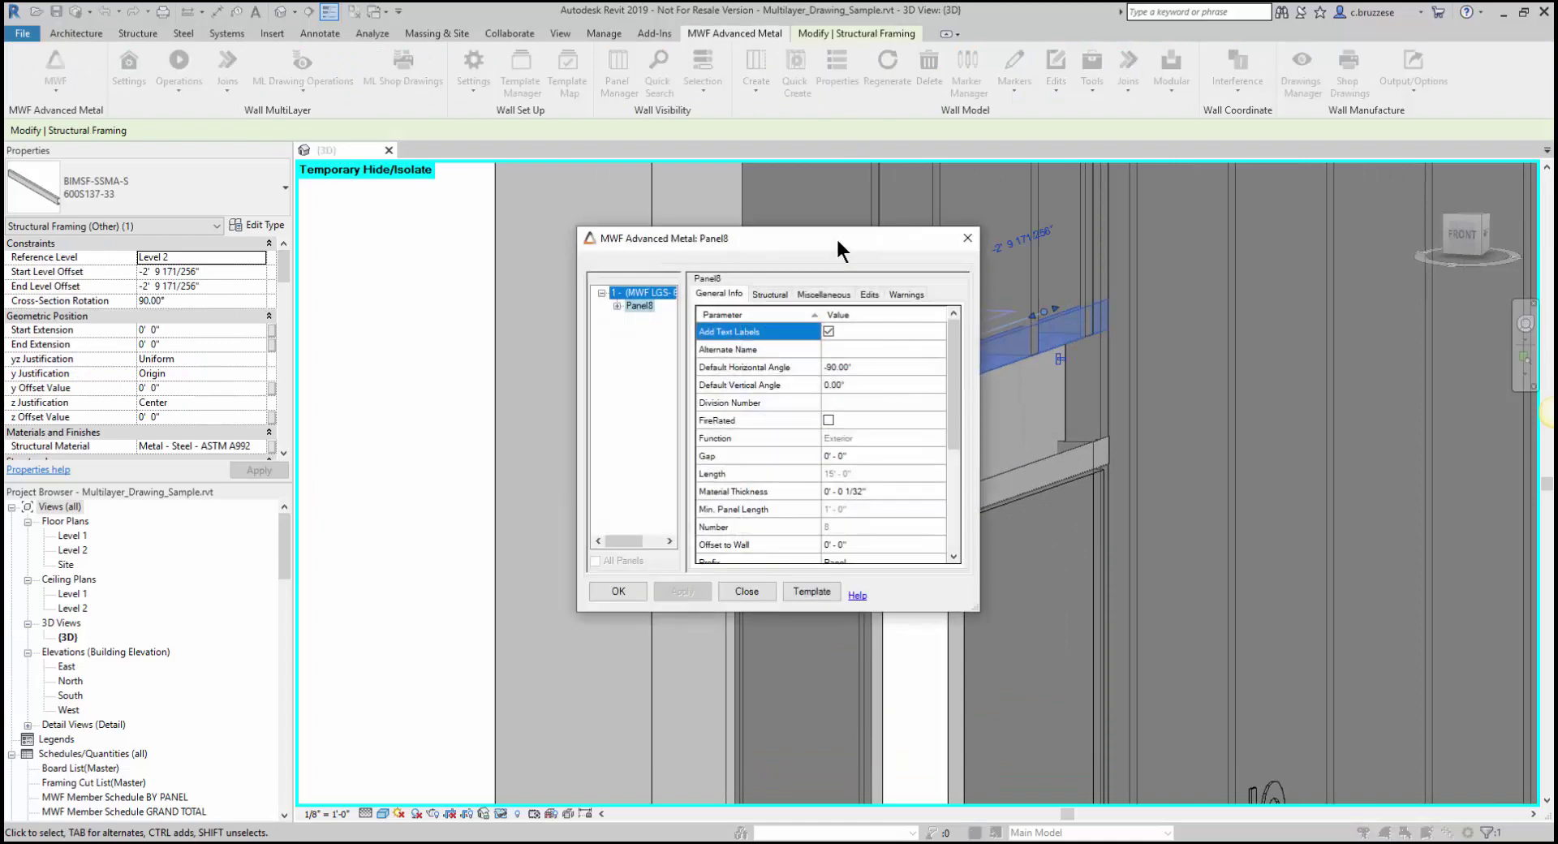
{"action": "left_click_drag", "start_coordinate": [841, 195], "coordinate": [1105, 195]}
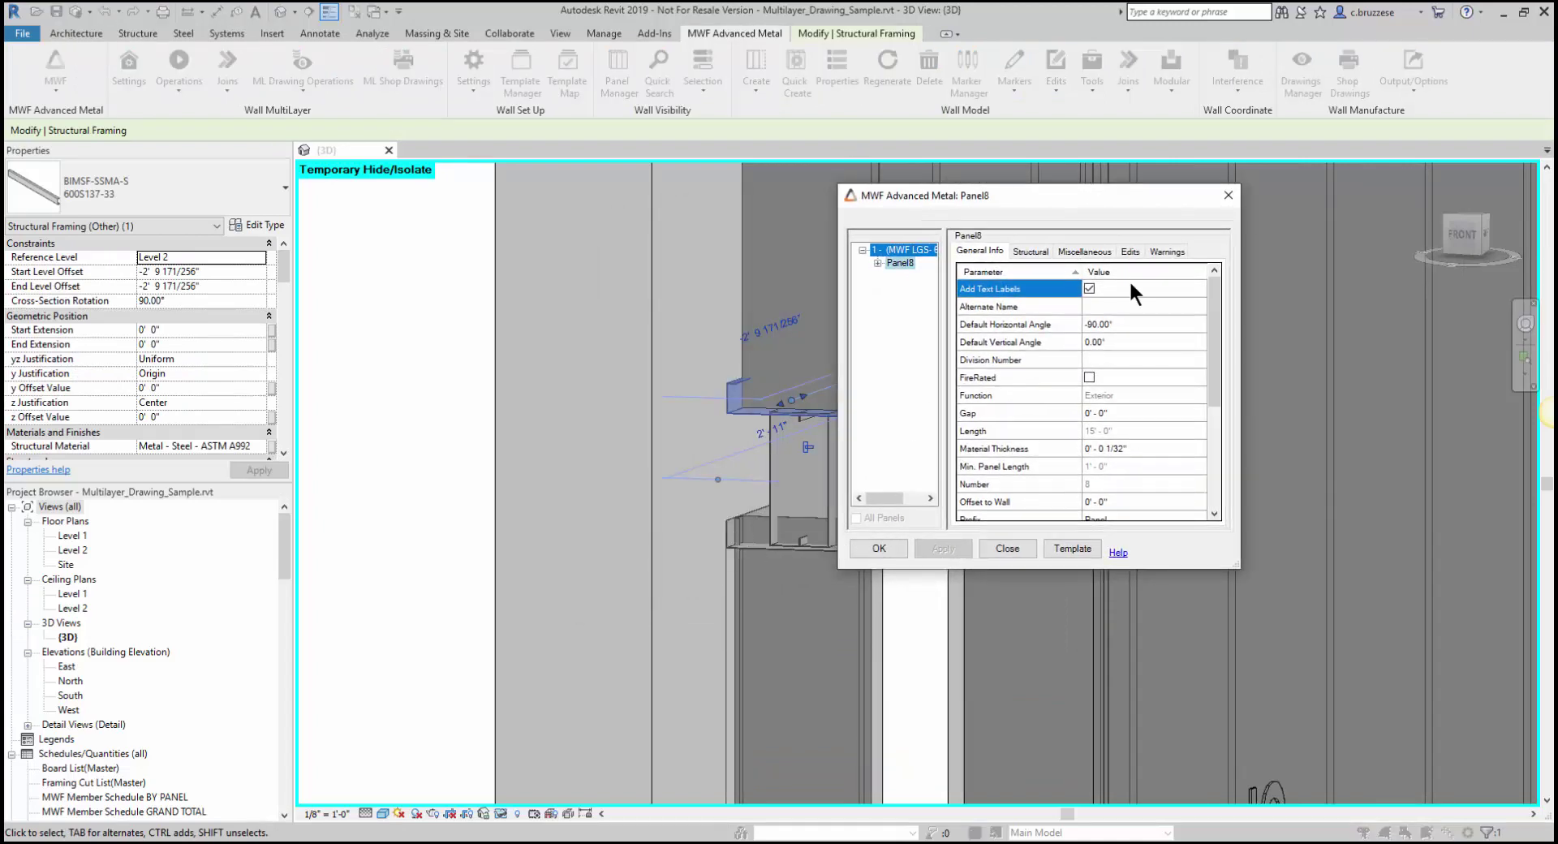
{"action": "left_click", "coordinate": [1085, 251]}
{"action": "scroll", "coordinate": [1015, 323], "scroll_direction": "down", "scroll_amount": 3}
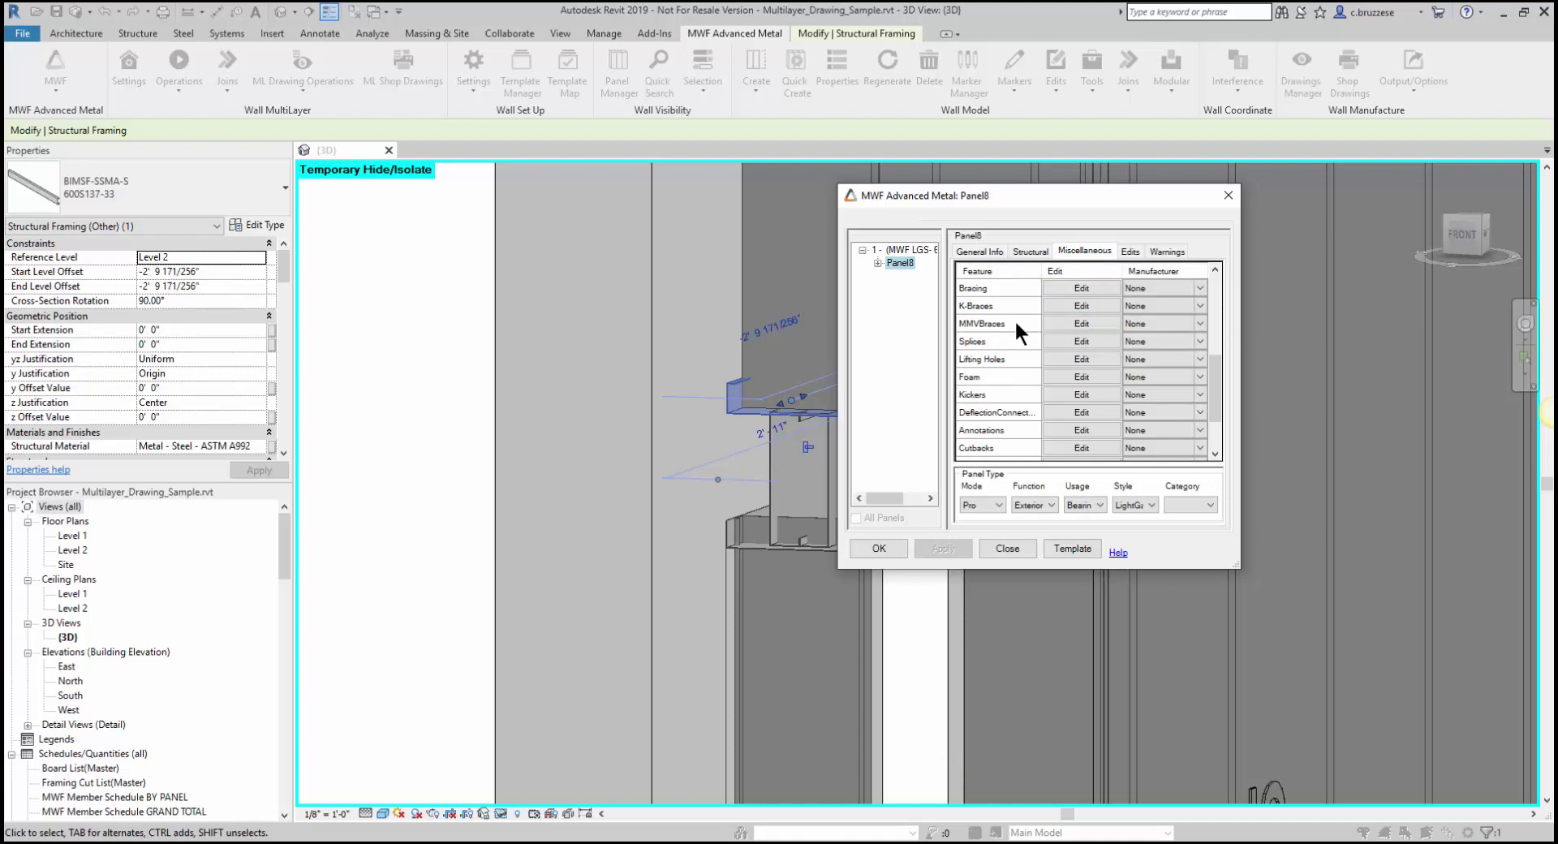
{"action": "scroll", "coordinate": [1027, 421], "scroll_direction": "down", "scroll_amount": 2}
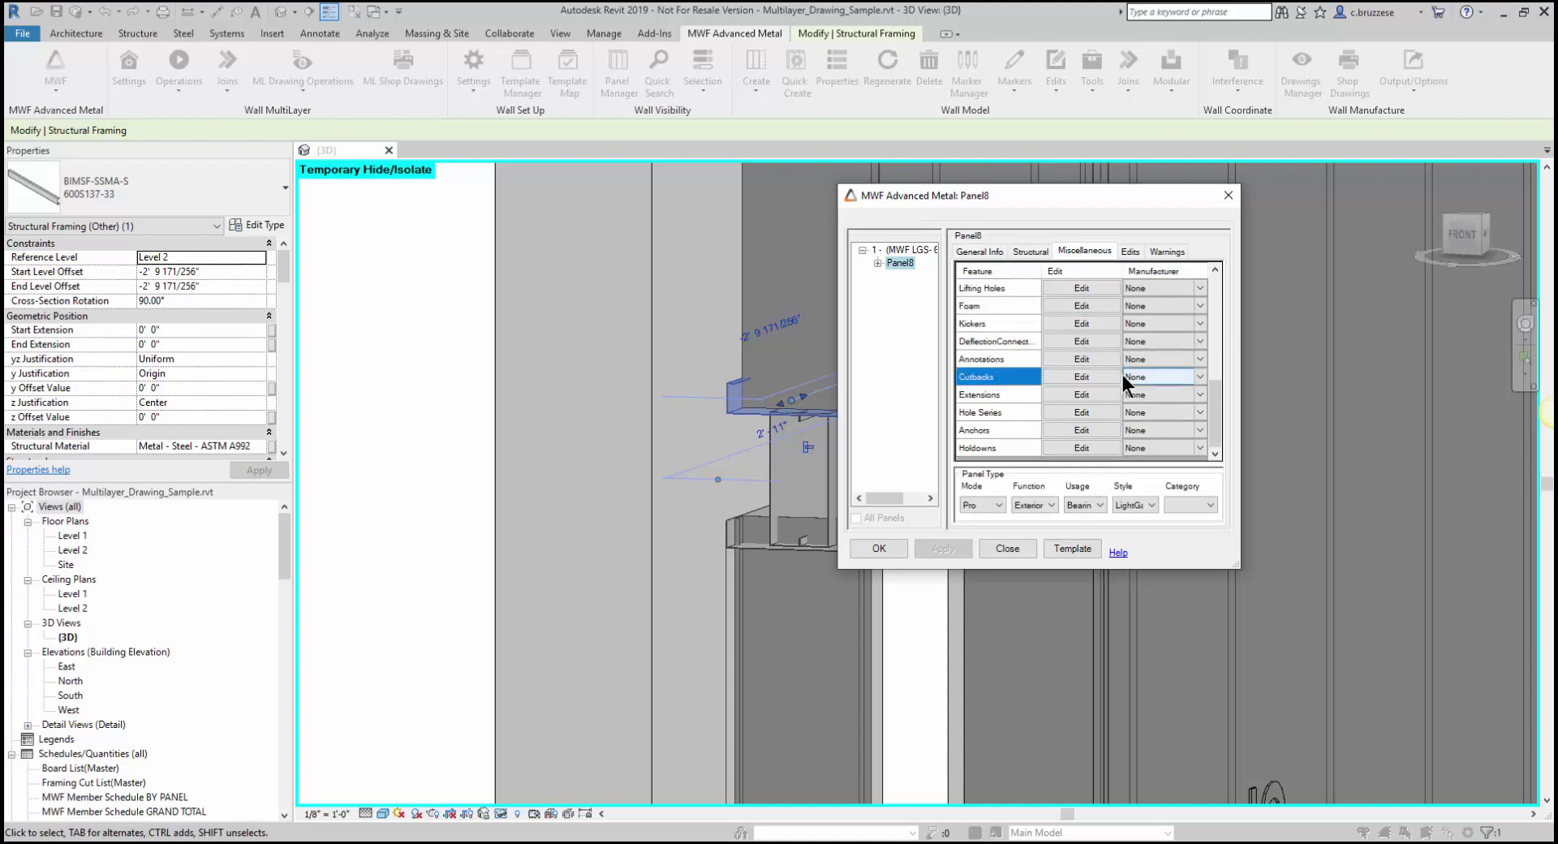
- Set the bearing track cutbacks to BBTBotFlushInnerKing and BBTTopFlushInnerKing
{"action": "left_click", "coordinate": [1081, 376]}
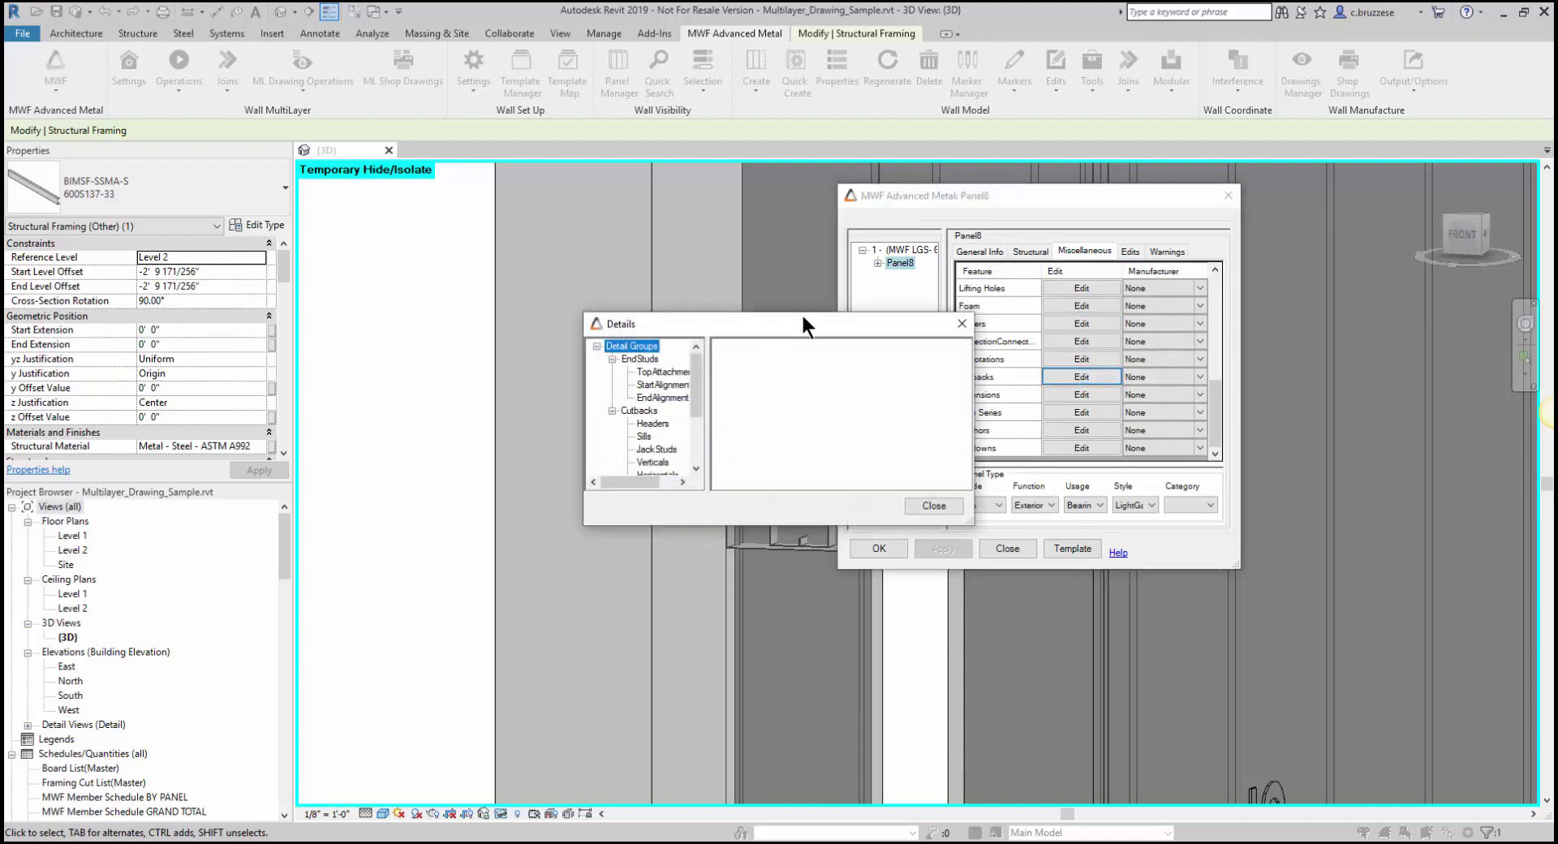
{"action": "left_click_drag", "start_coordinate": [800, 324], "coordinate": [997, 168]}
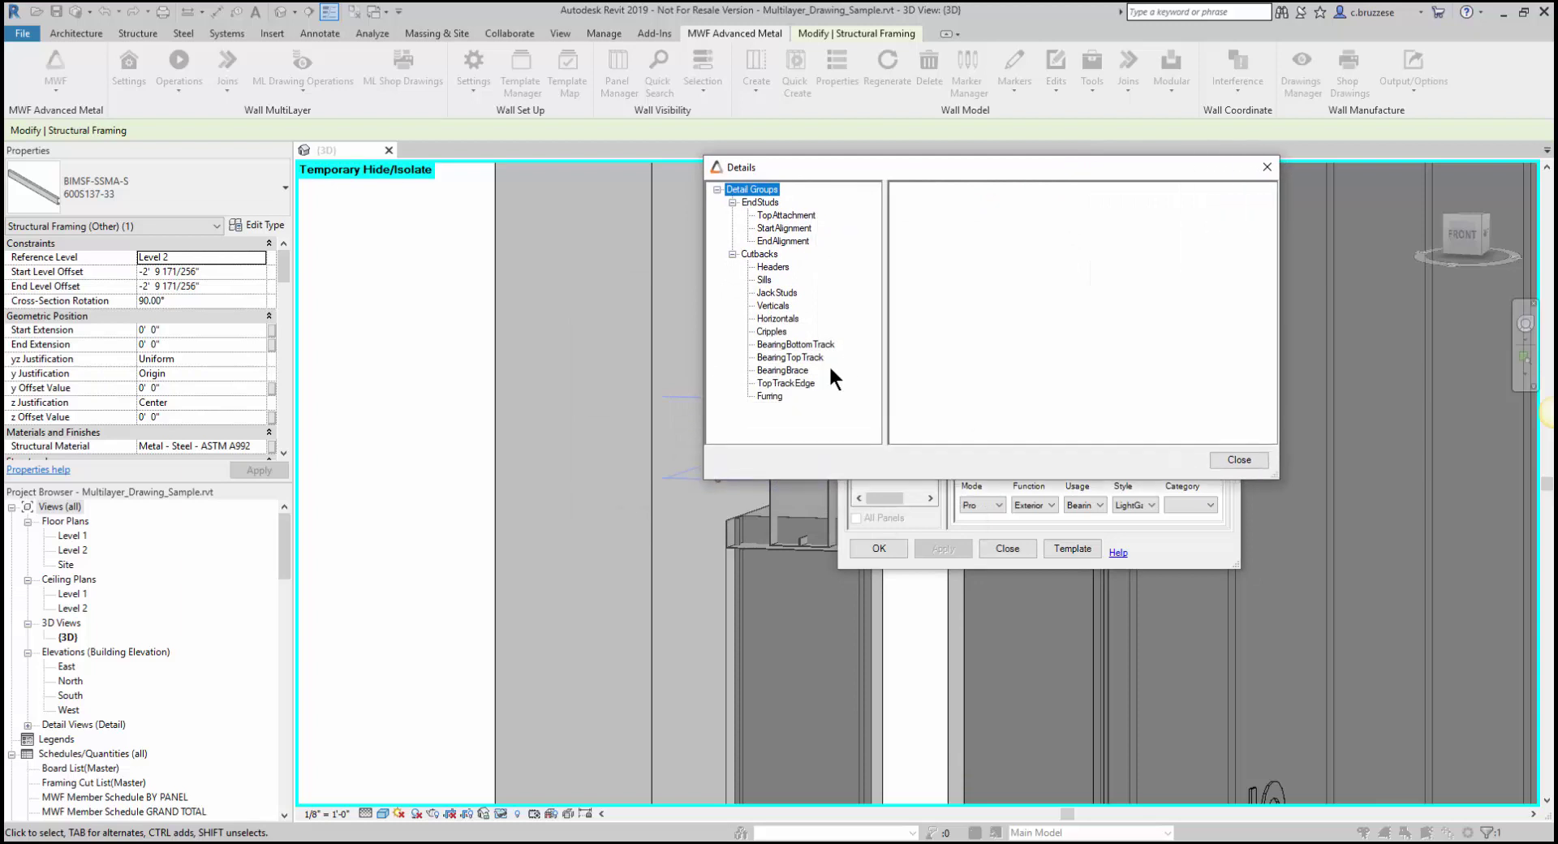
{"action": "left_click", "coordinate": [791, 345]}
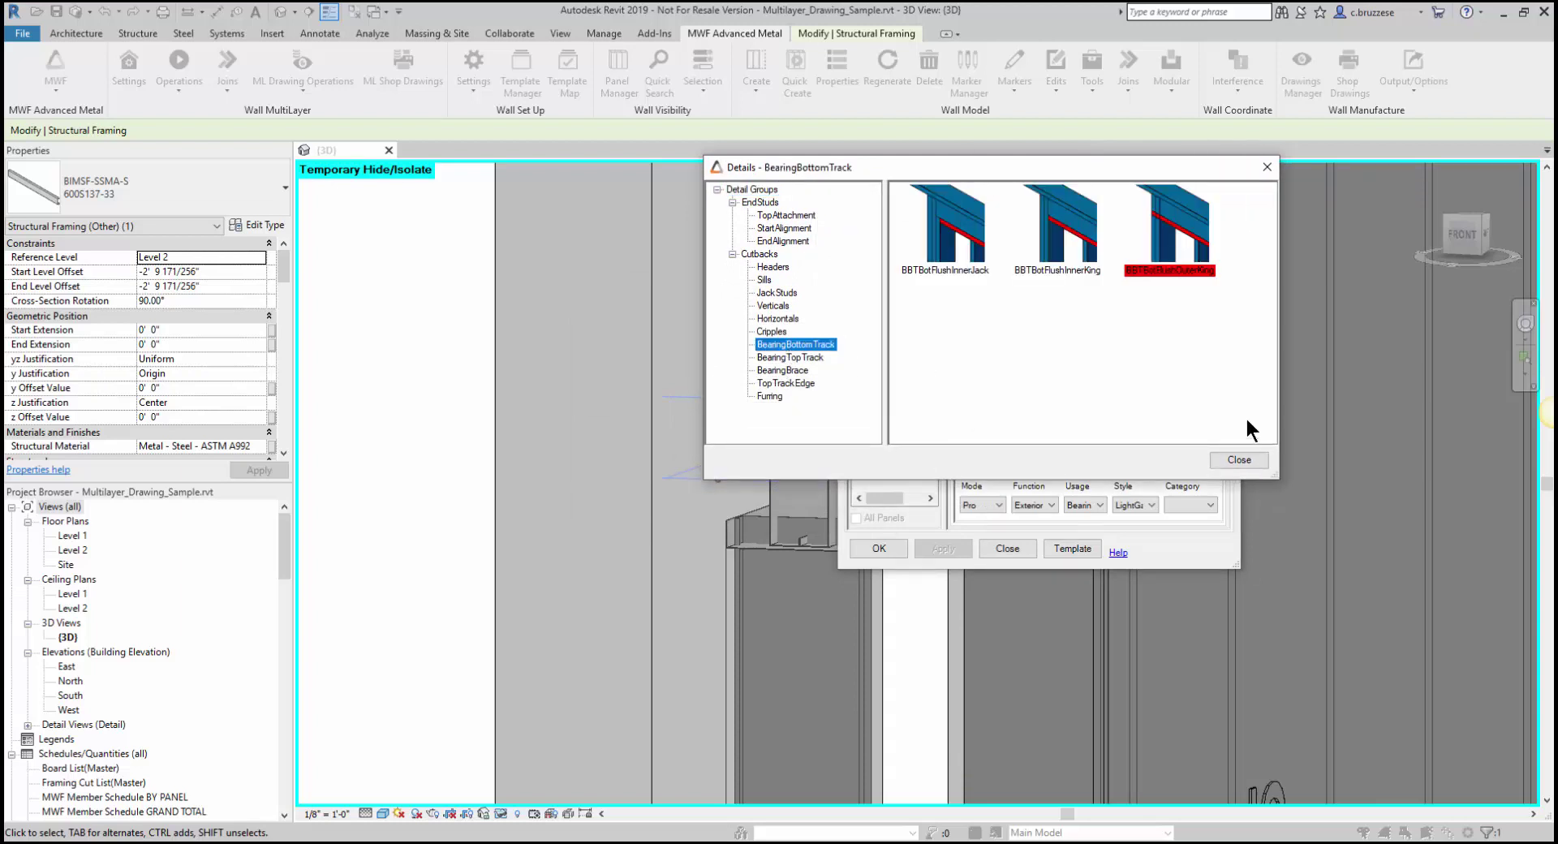
{"action": "left_click", "coordinate": [1091, 258]}
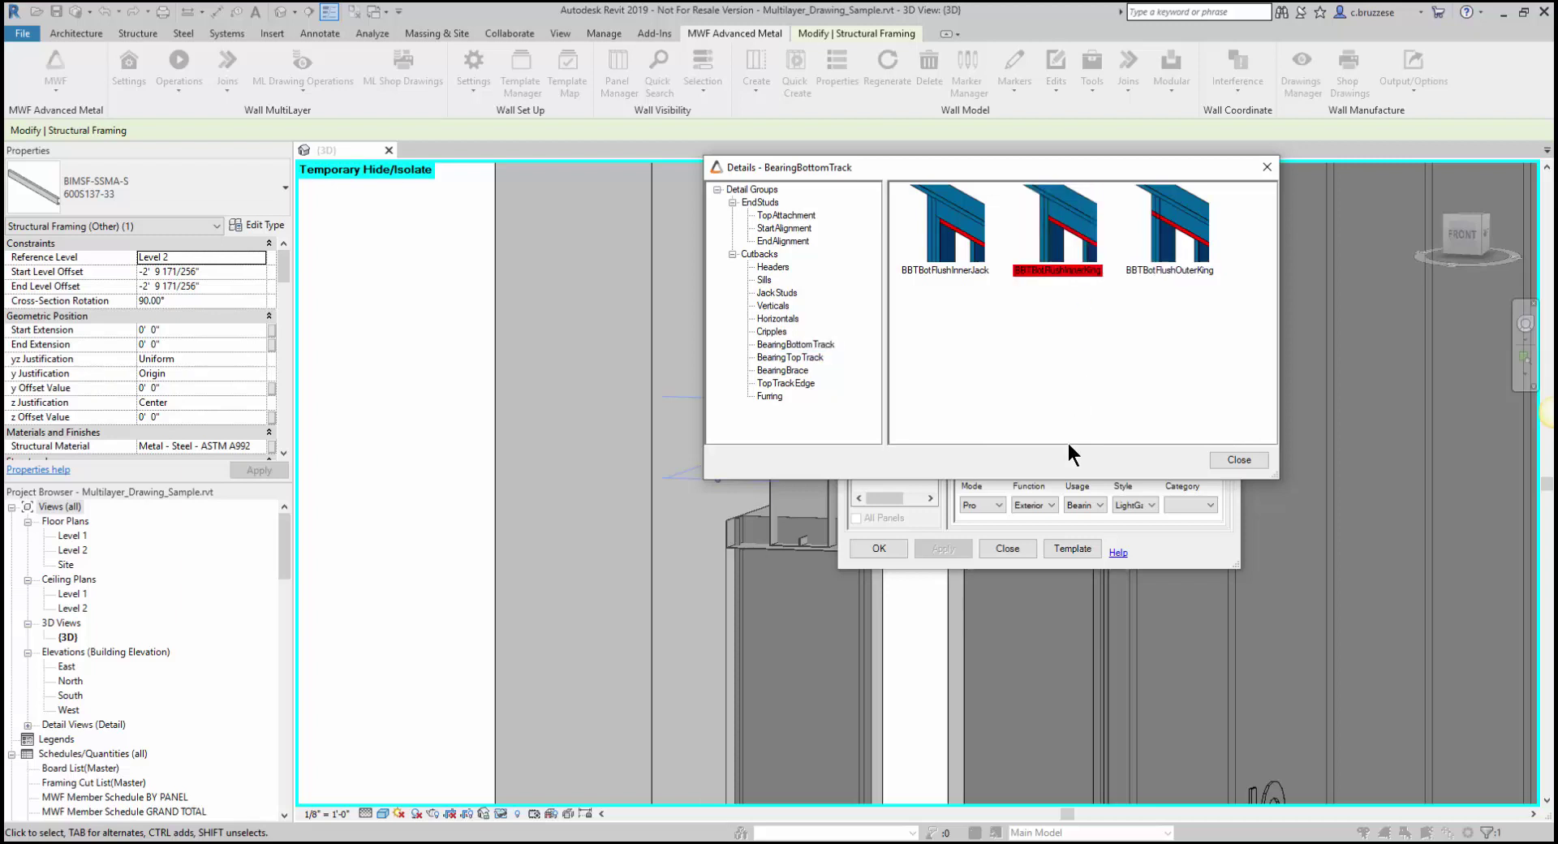
{"action": "mouse_move", "coordinate": [966, 253]}
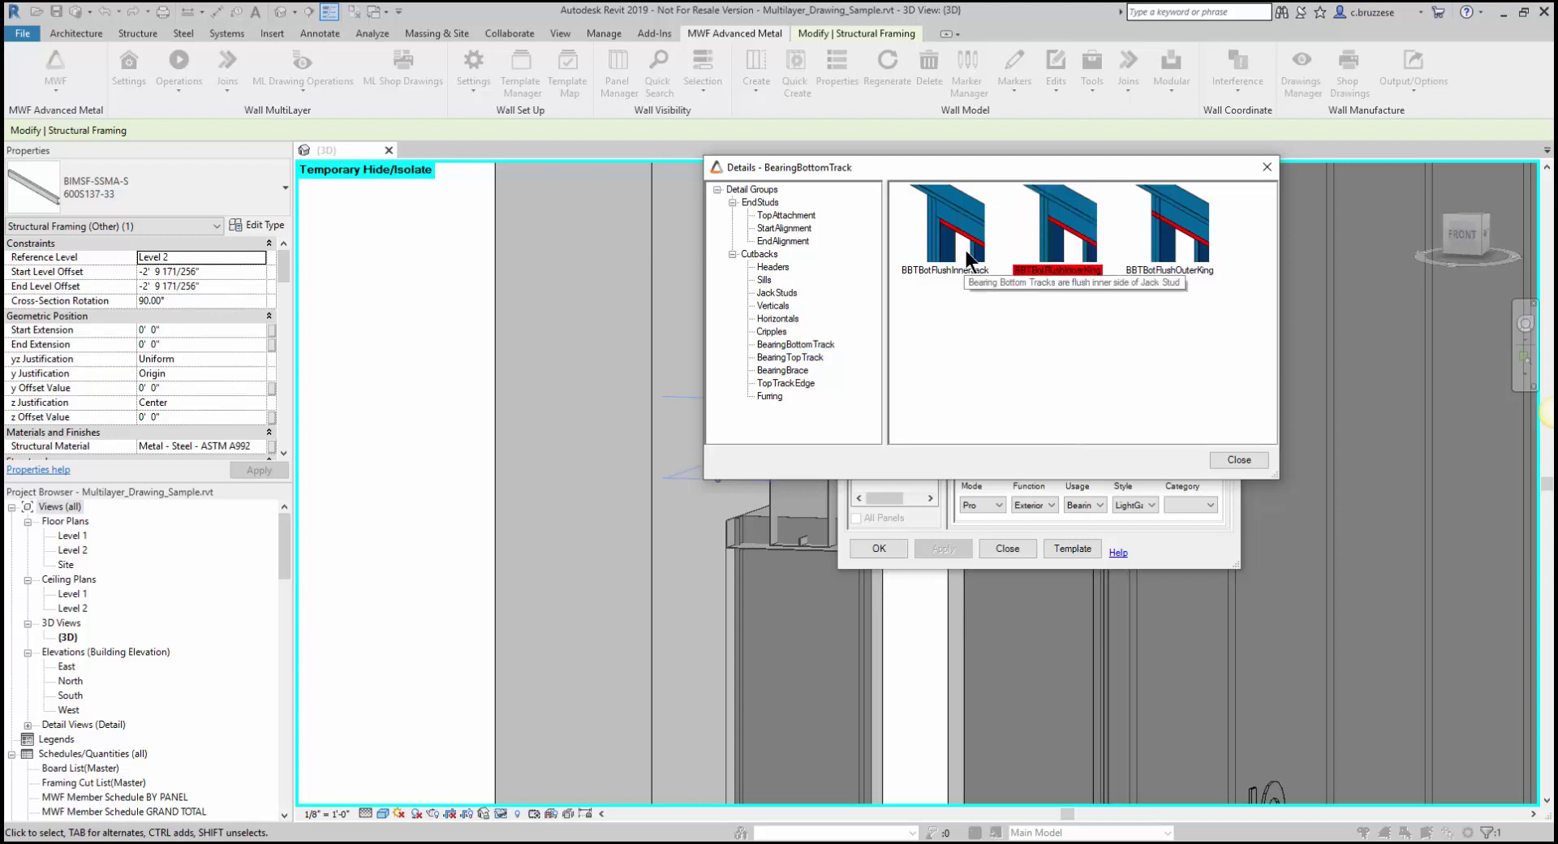
{"action": "left_click", "coordinate": [787, 358]}
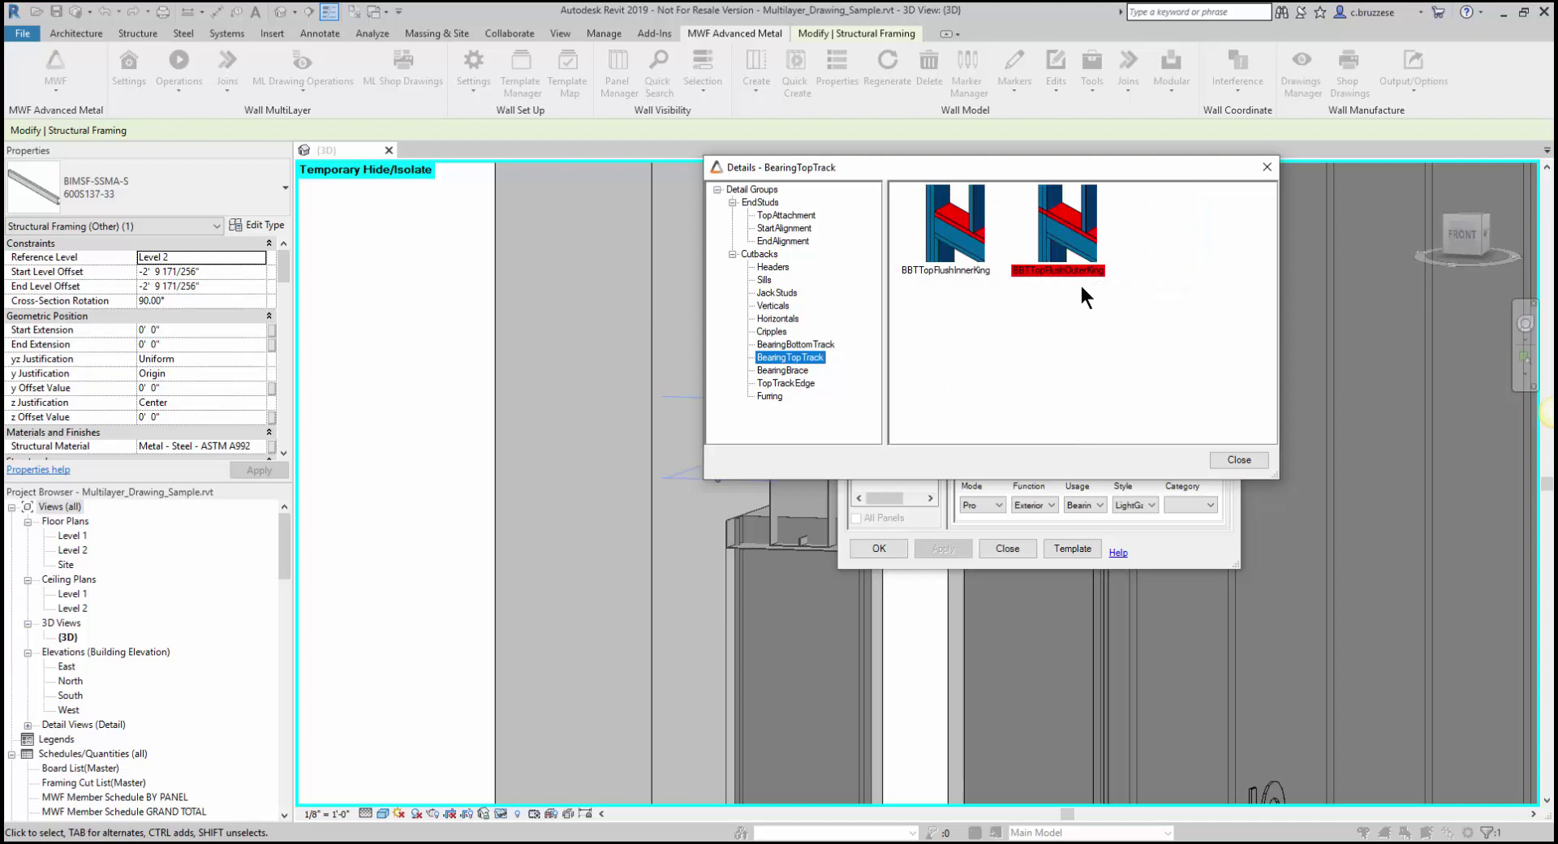
{"action": "left_click", "coordinate": [957, 236]}
- Set the JackStuds cutback detail to JSBotBearingBottomTrack instead of JSDefault
{"action": "left_click", "coordinate": [793, 370]}
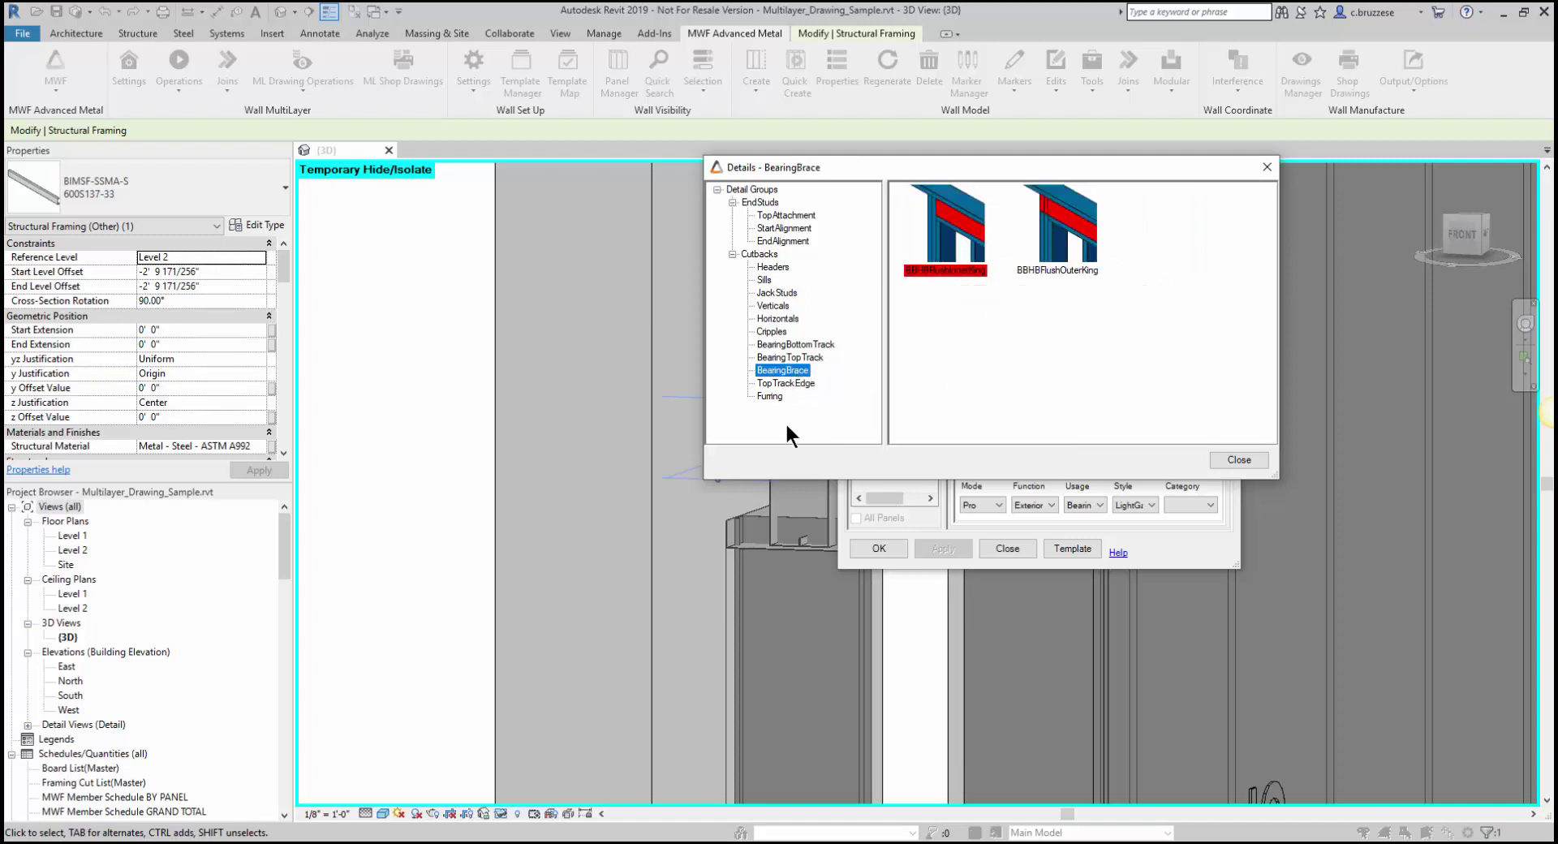
{"action": "left_click", "coordinate": [793, 345]}
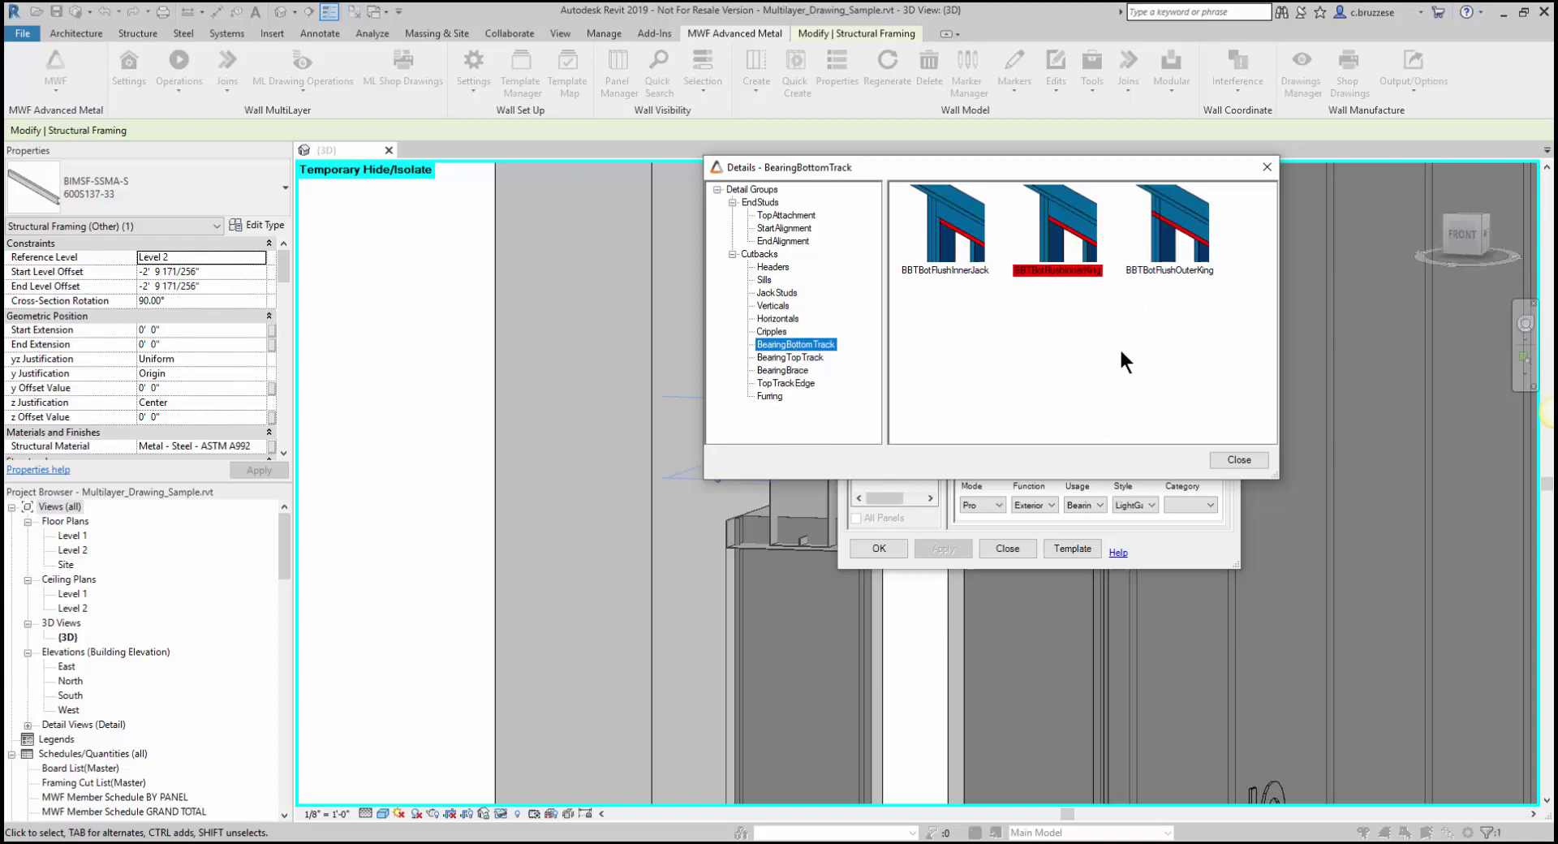
{"action": "left_click", "coordinate": [763, 294]}
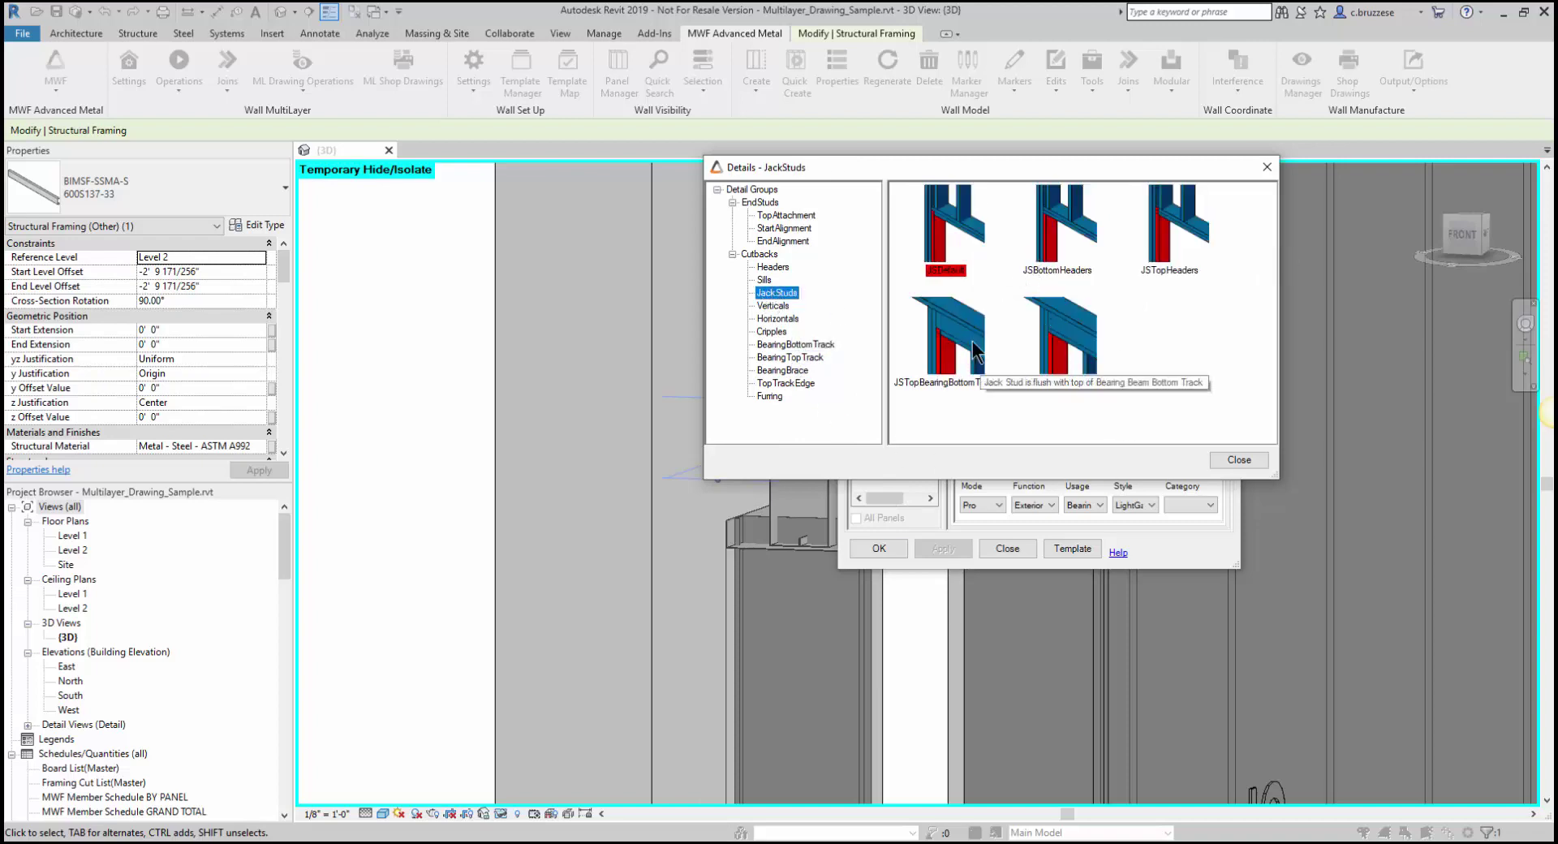
{"action": "left_click", "coordinate": [1087, 339]}
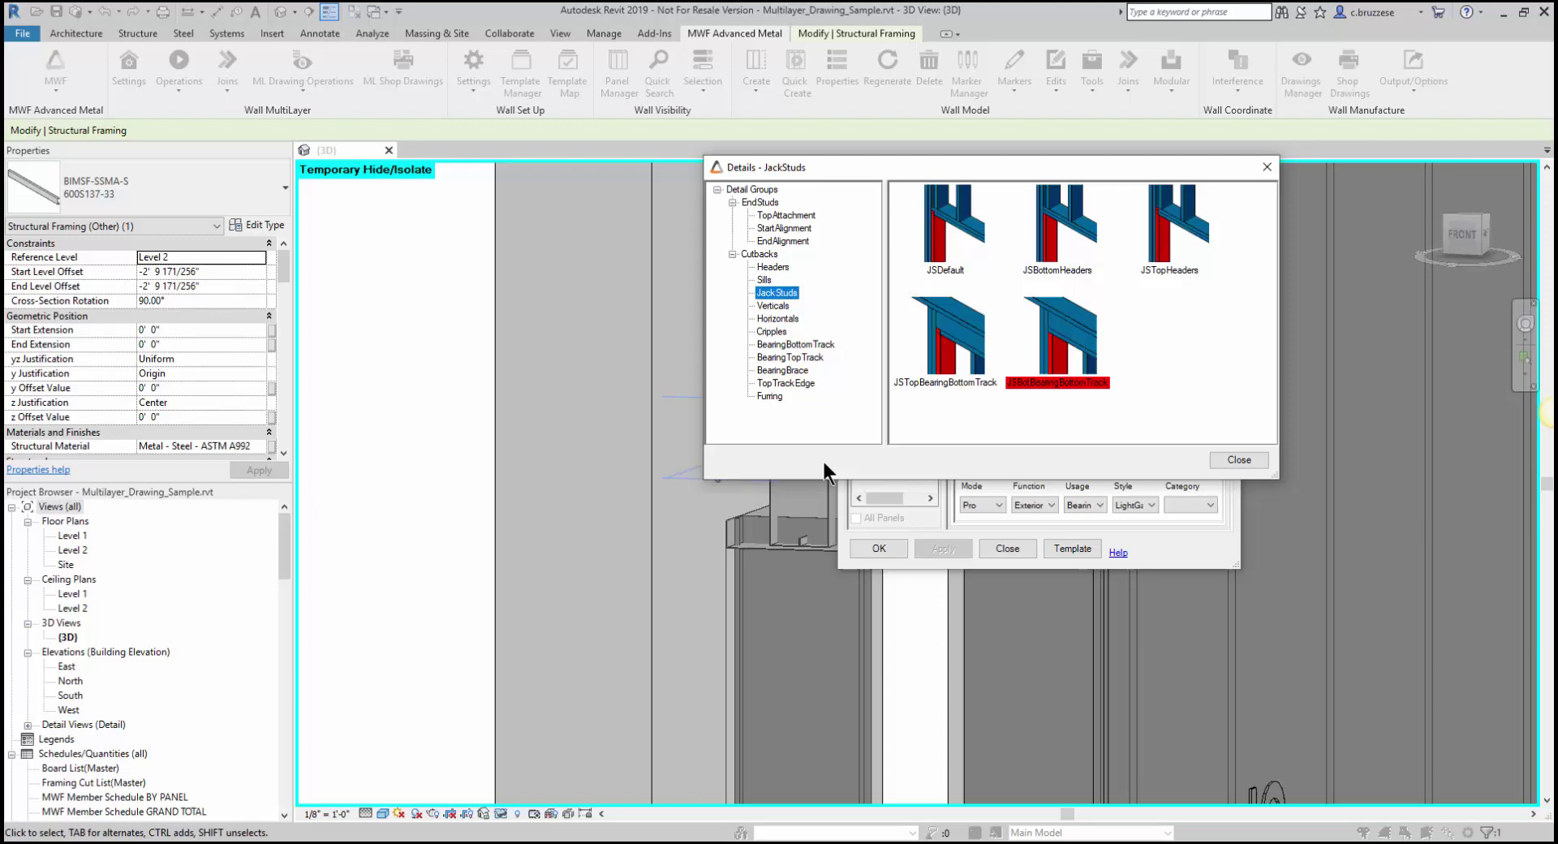
{"action": "left_click", "coordinate": [1238, 460]}
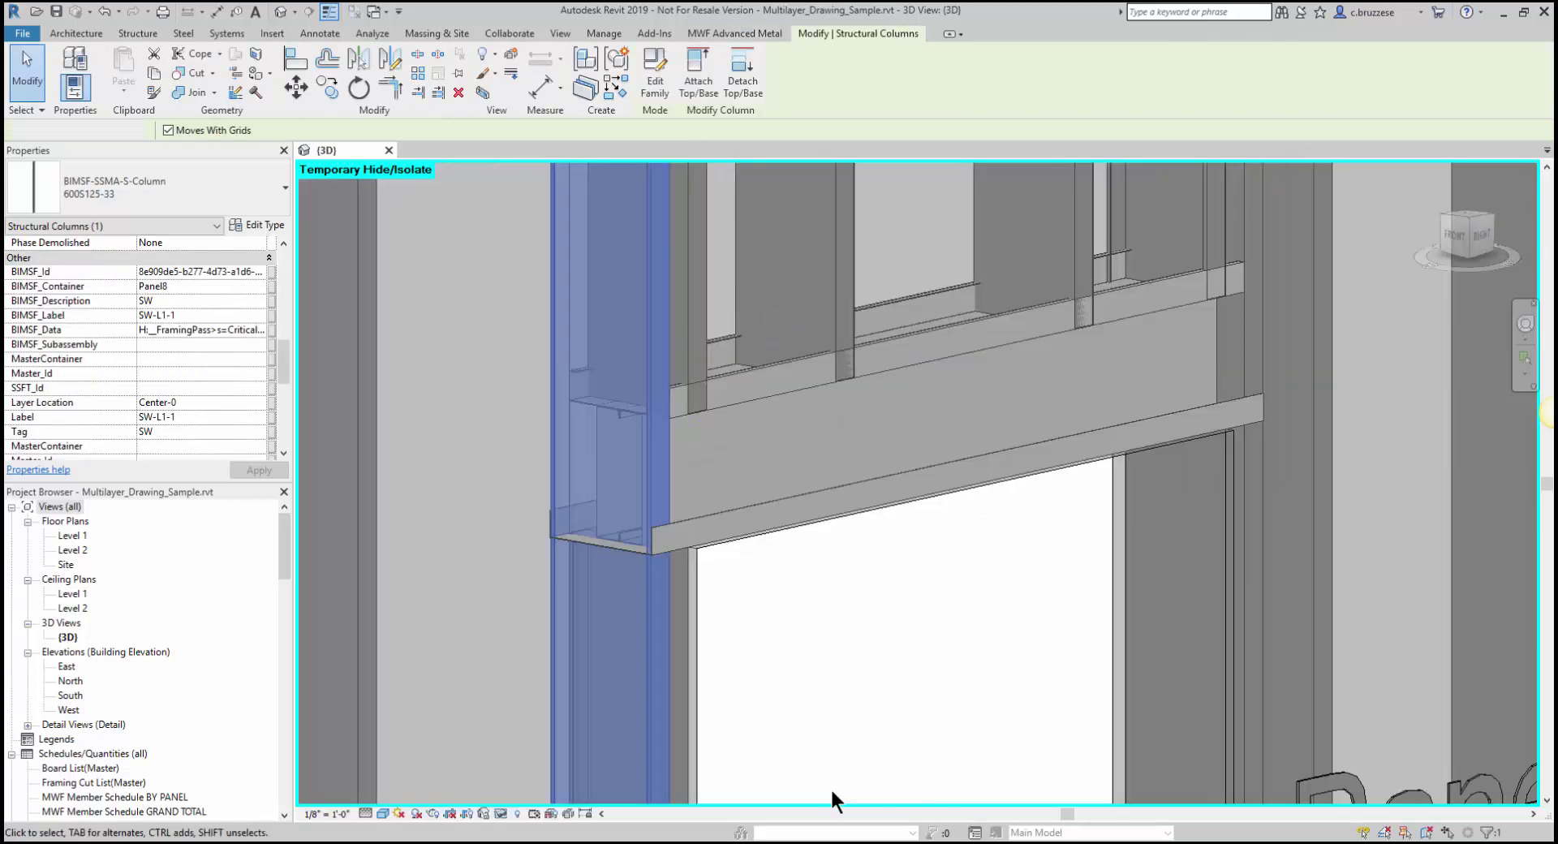
{"action": "middle_click_drag", "start_coordinate": [835, 808], "coordinate": [792, 612], "text": "shift"}
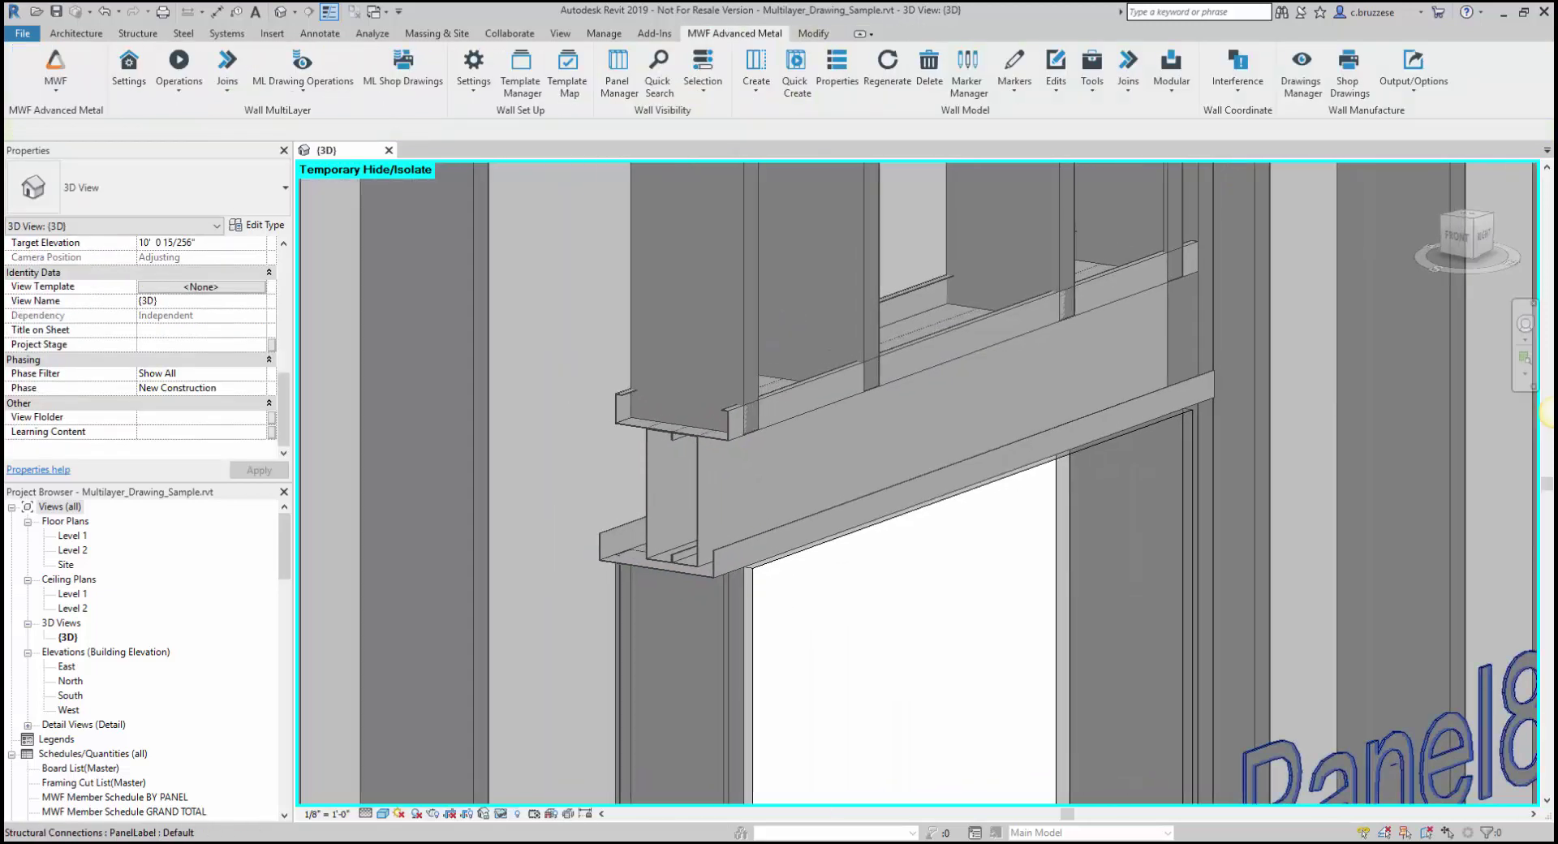
{"action": "middle_click_drag", "start_coordinate": [888, 660], "coordinate": [925, 759], "text": "shift"}
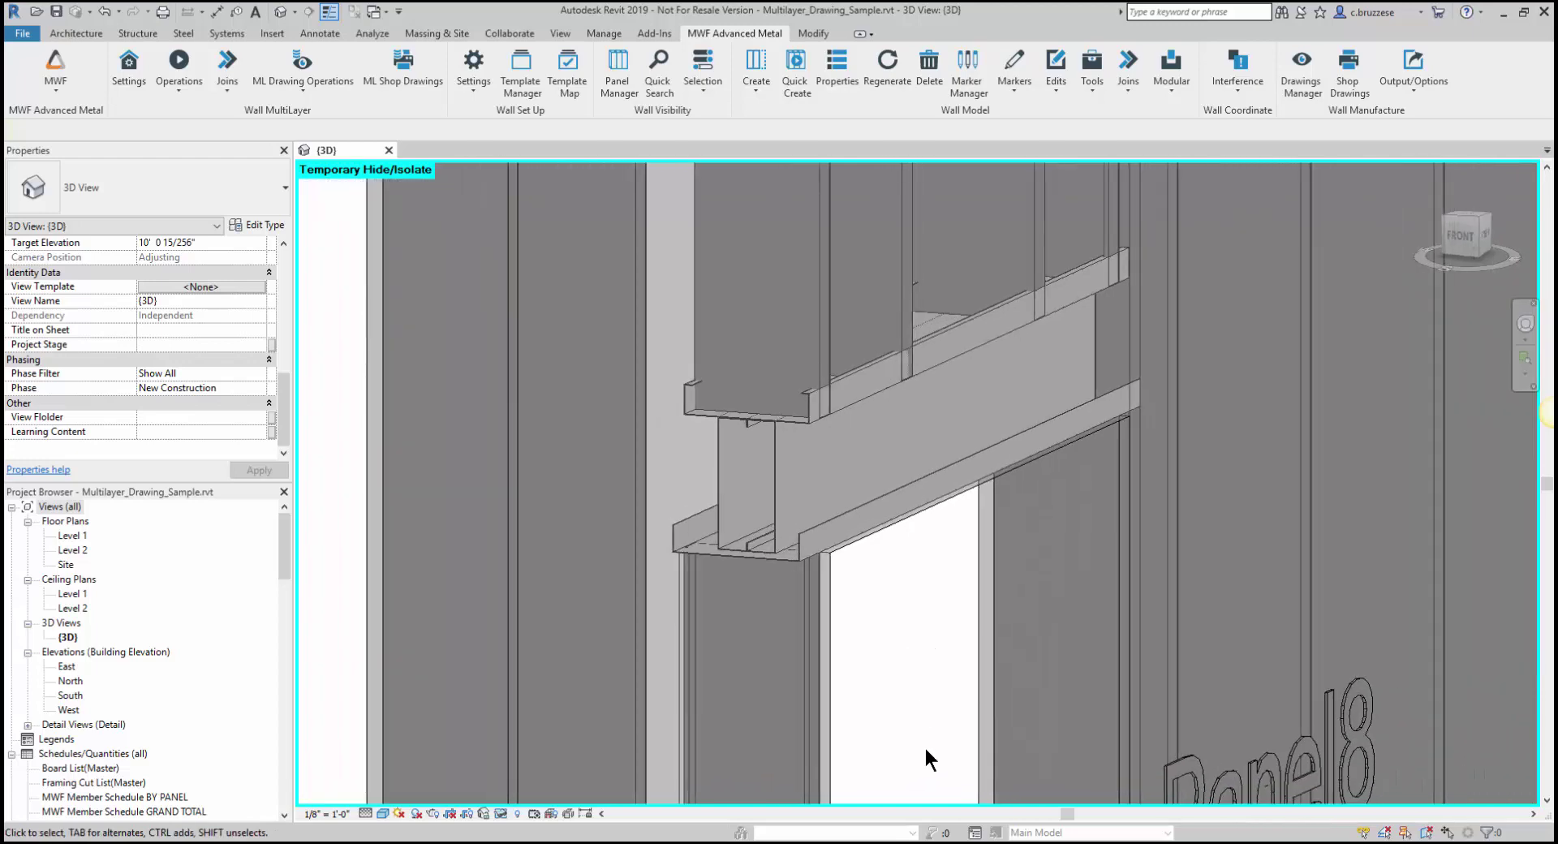